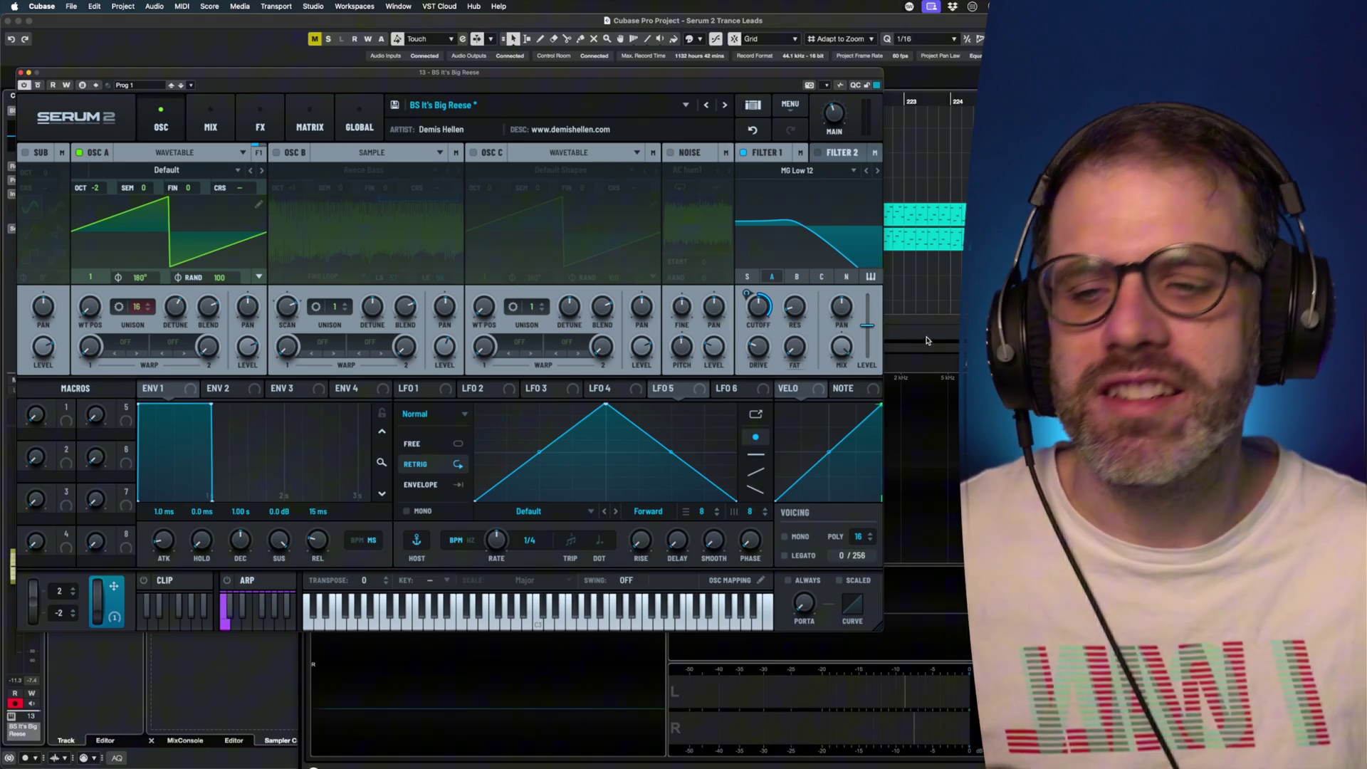
# Step: Maximise a SuperVision spectrum panel, play and solo the reese bass, then show Serum's FX page
pyautogui.click(927, 341)
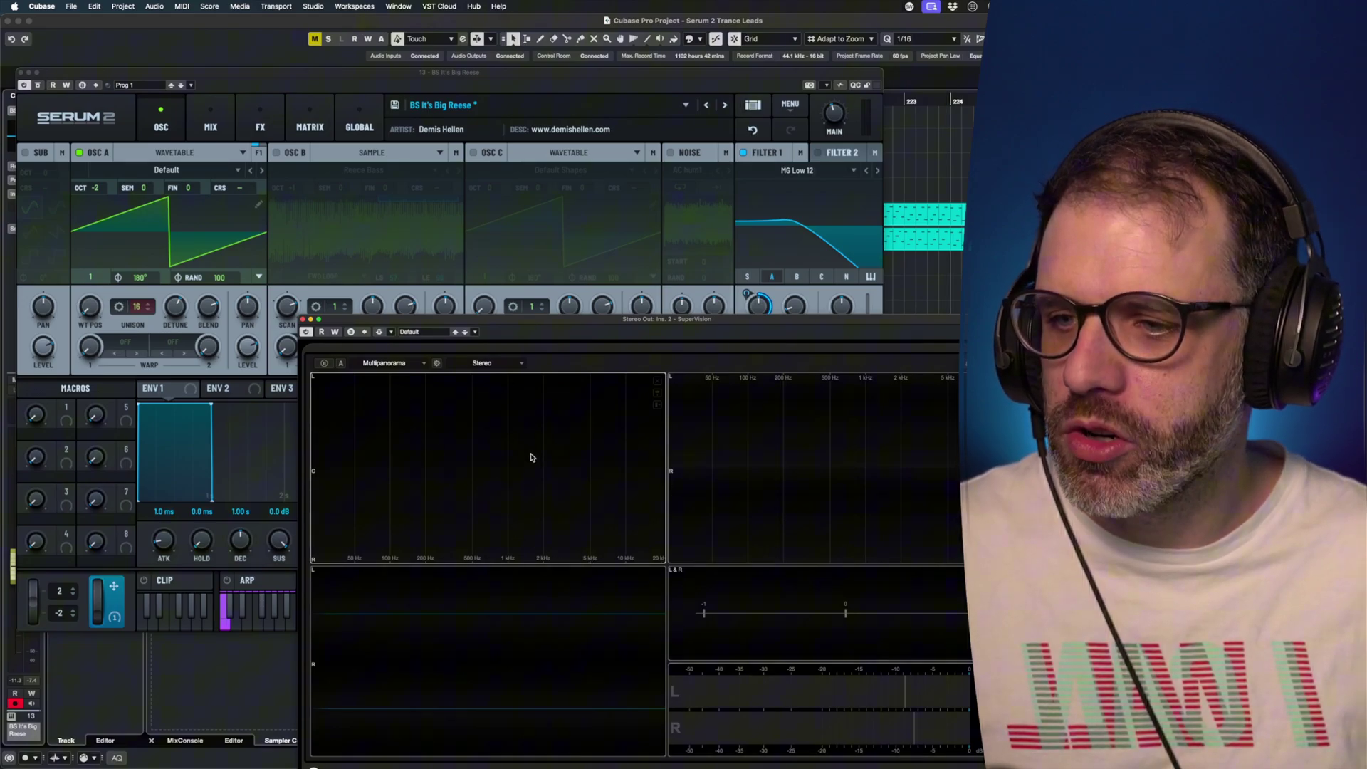
pyautogui.doubleClick(498, 469)
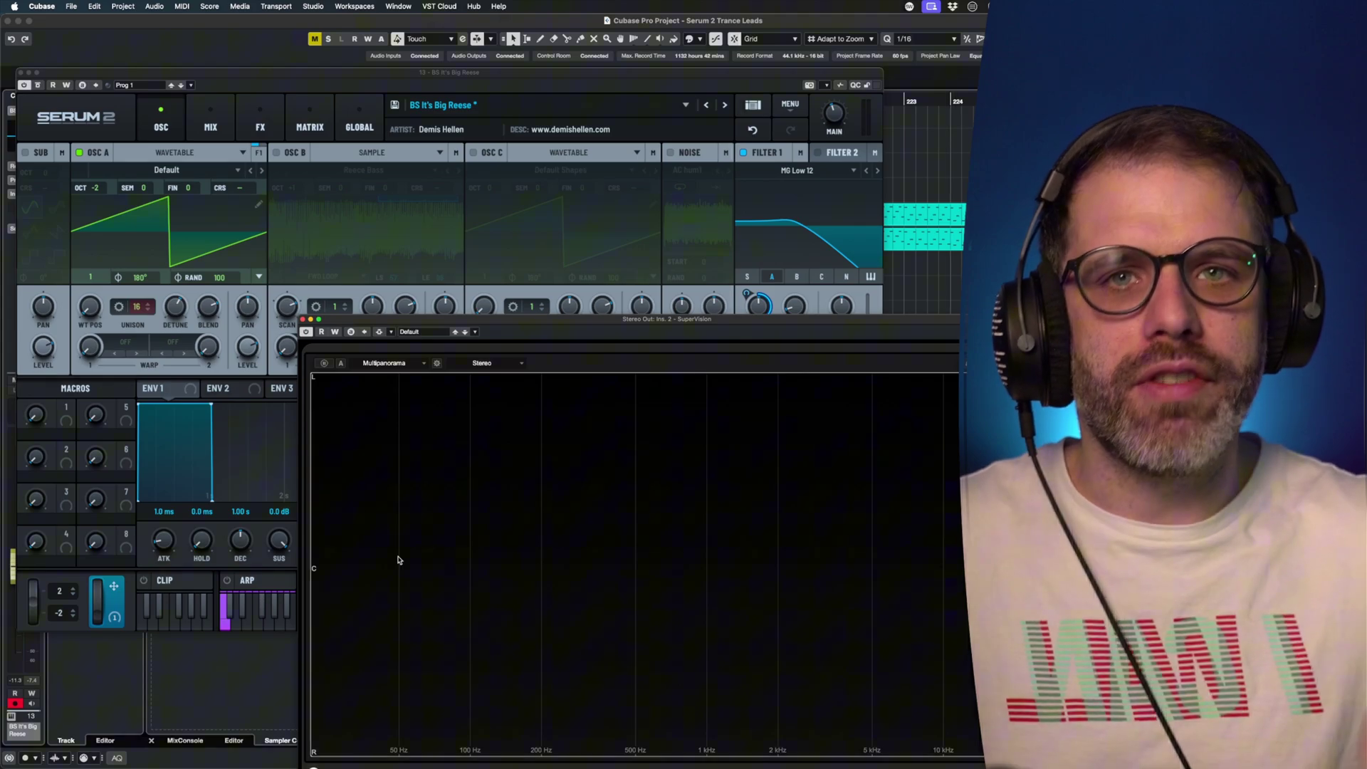
pyautogui.press('space')
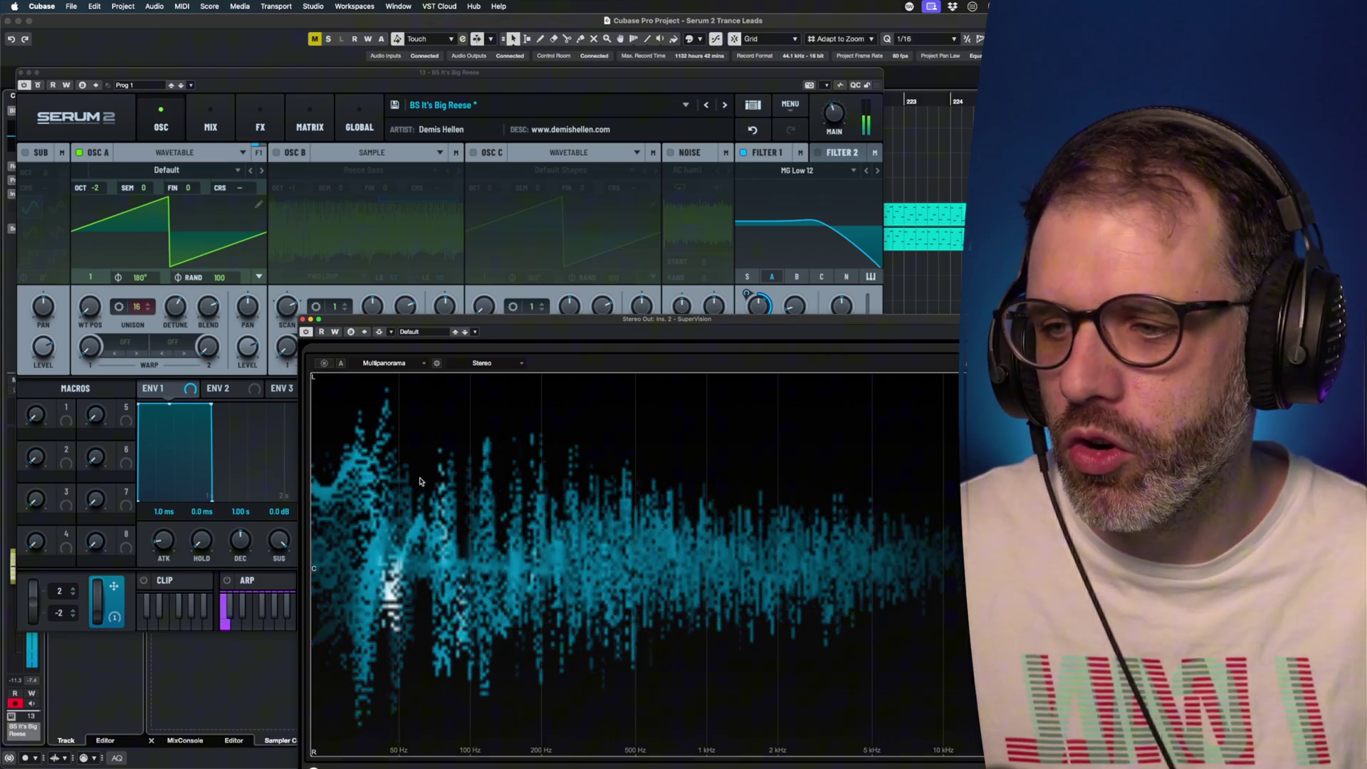
pyautogui.press('s')
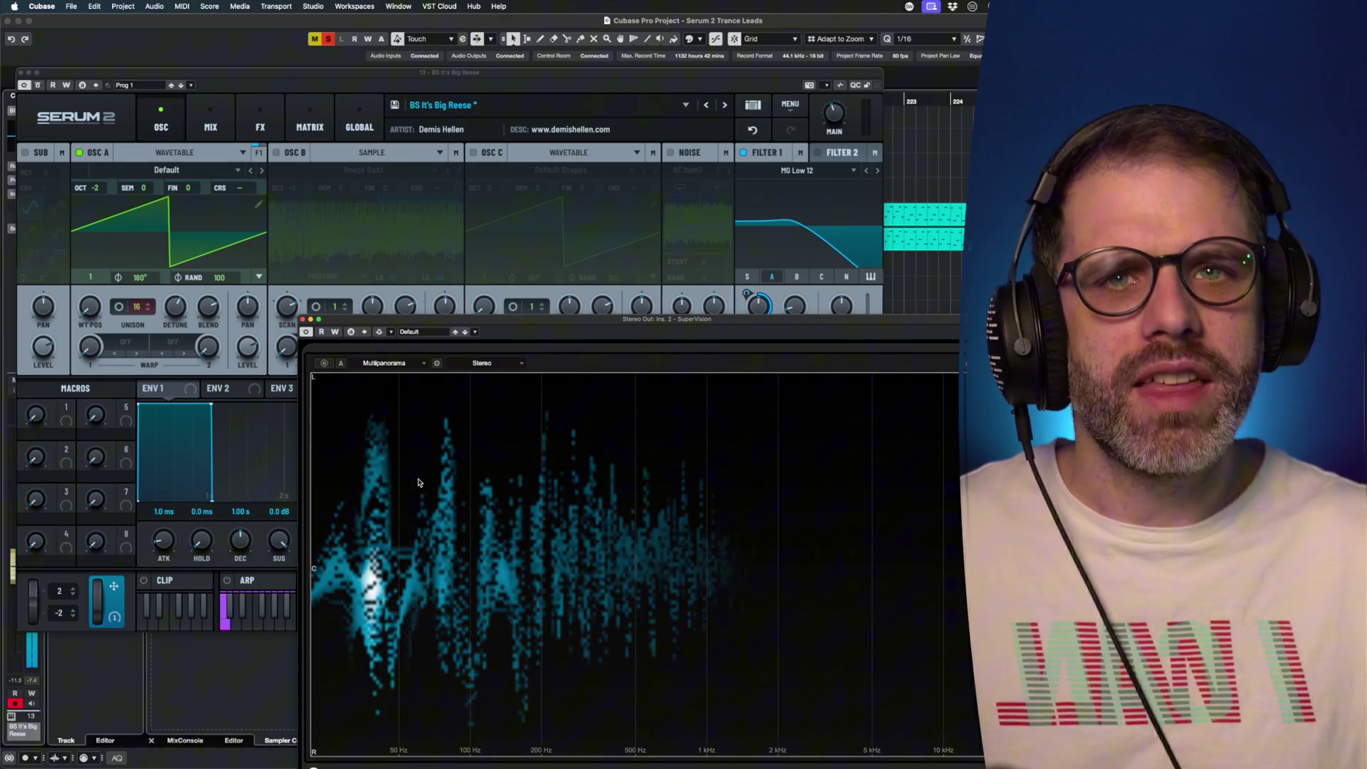
pyautogui.click(288, 530)
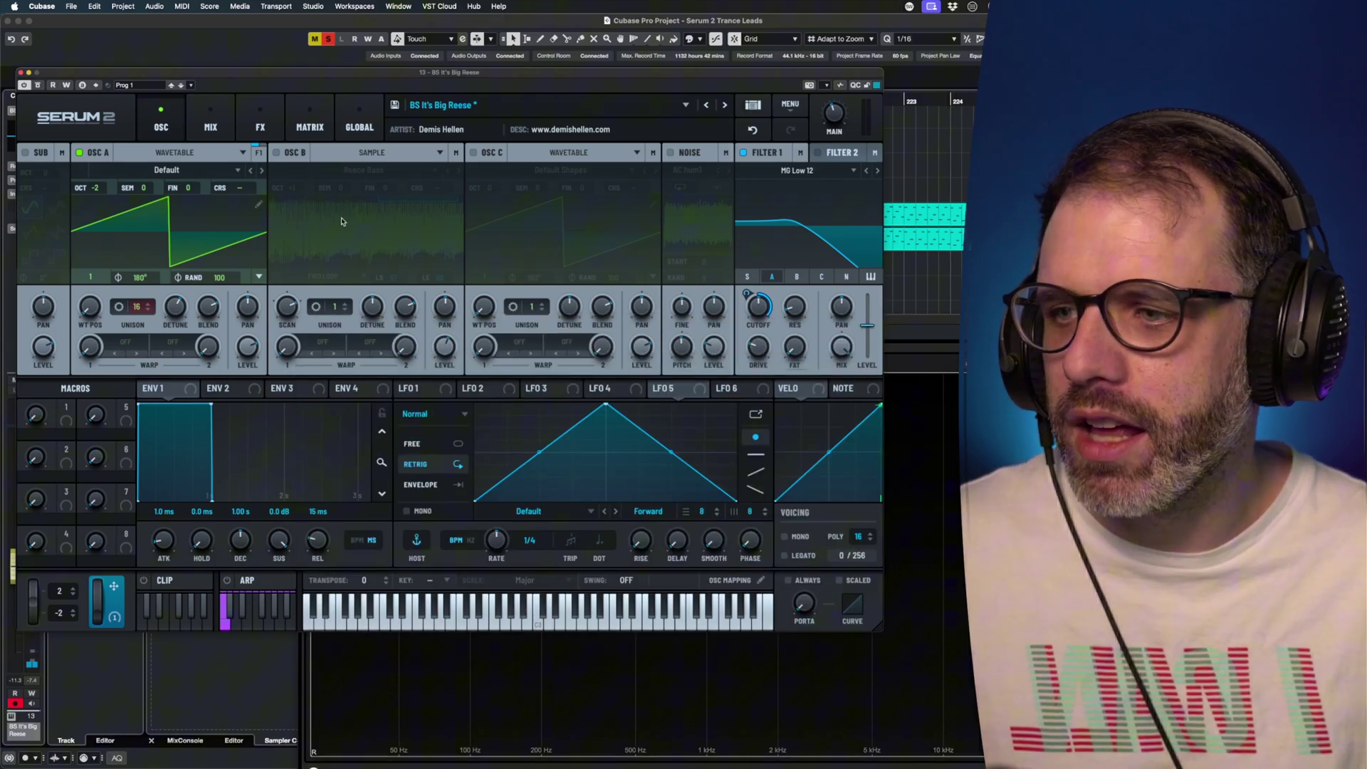
pyautogui.click(260, 121)
# Step: Add a Utility effect with right-channel polarity inverted and Mono Bass on, checking SuperVision
pyautogui.click(28, 179)
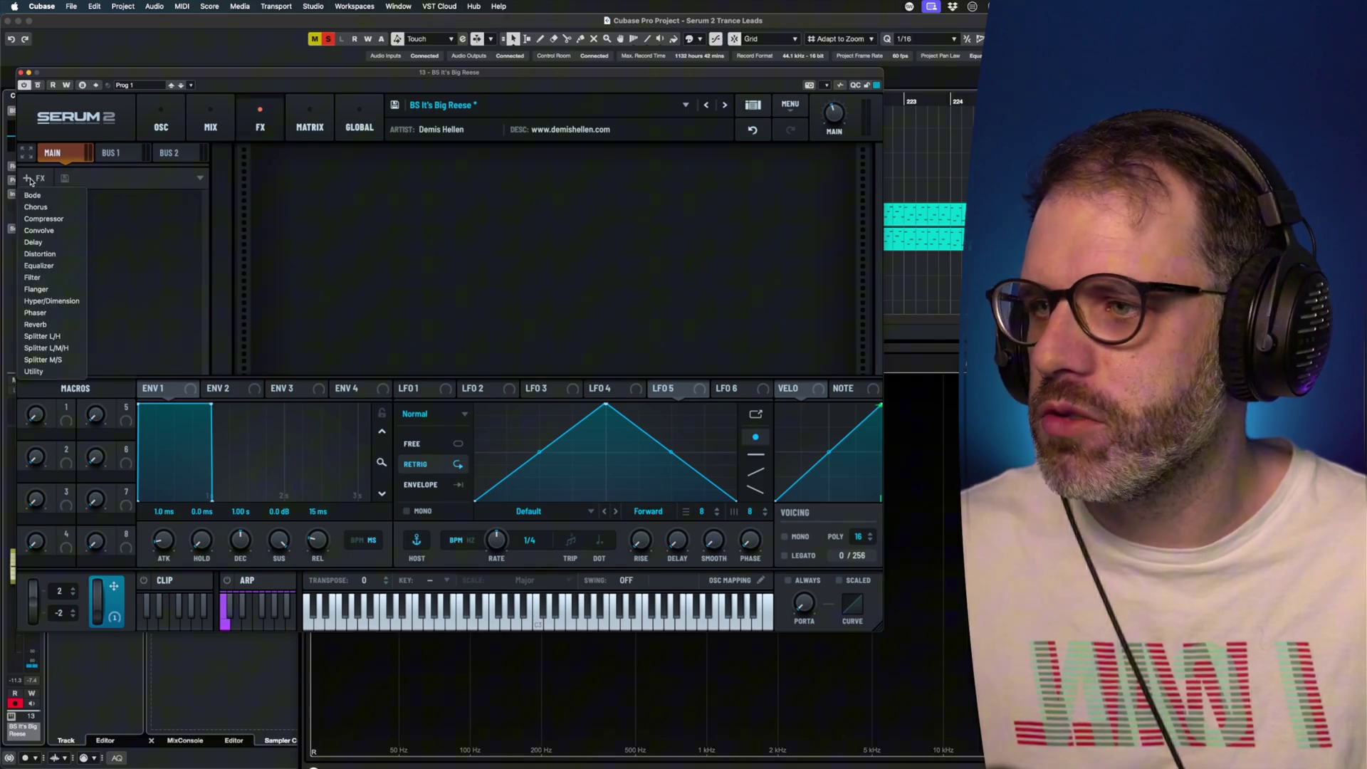
pyautogui.click(34, 372)
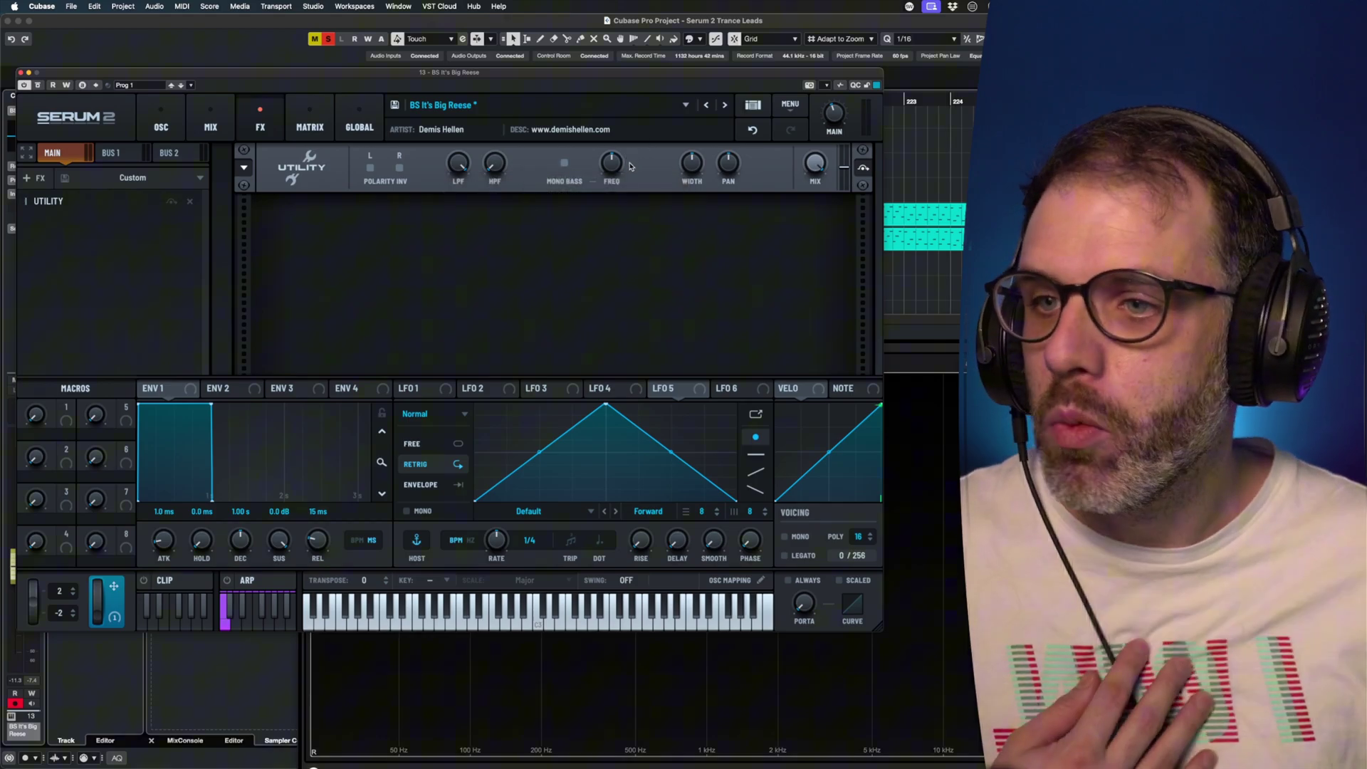
pyautogui.click(399, 168)
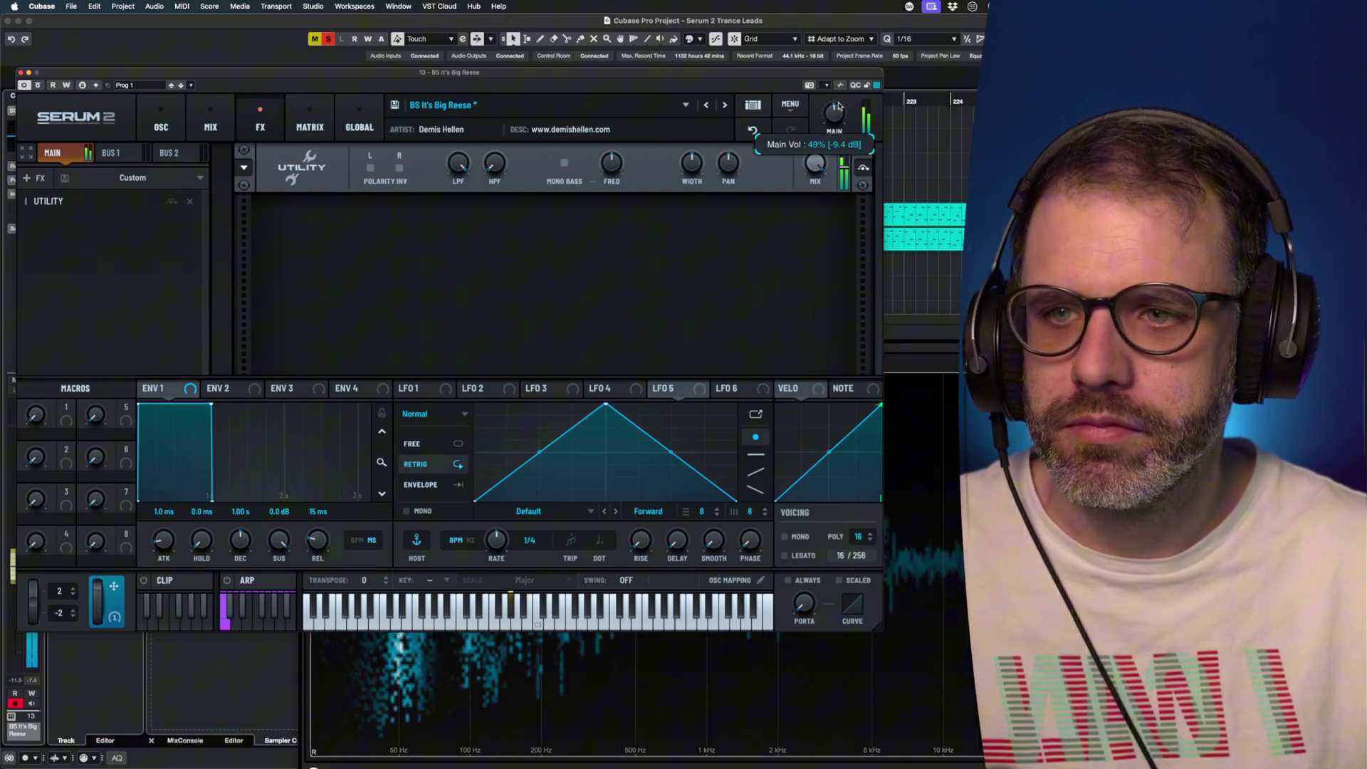
pyautogui.click(563, 163)
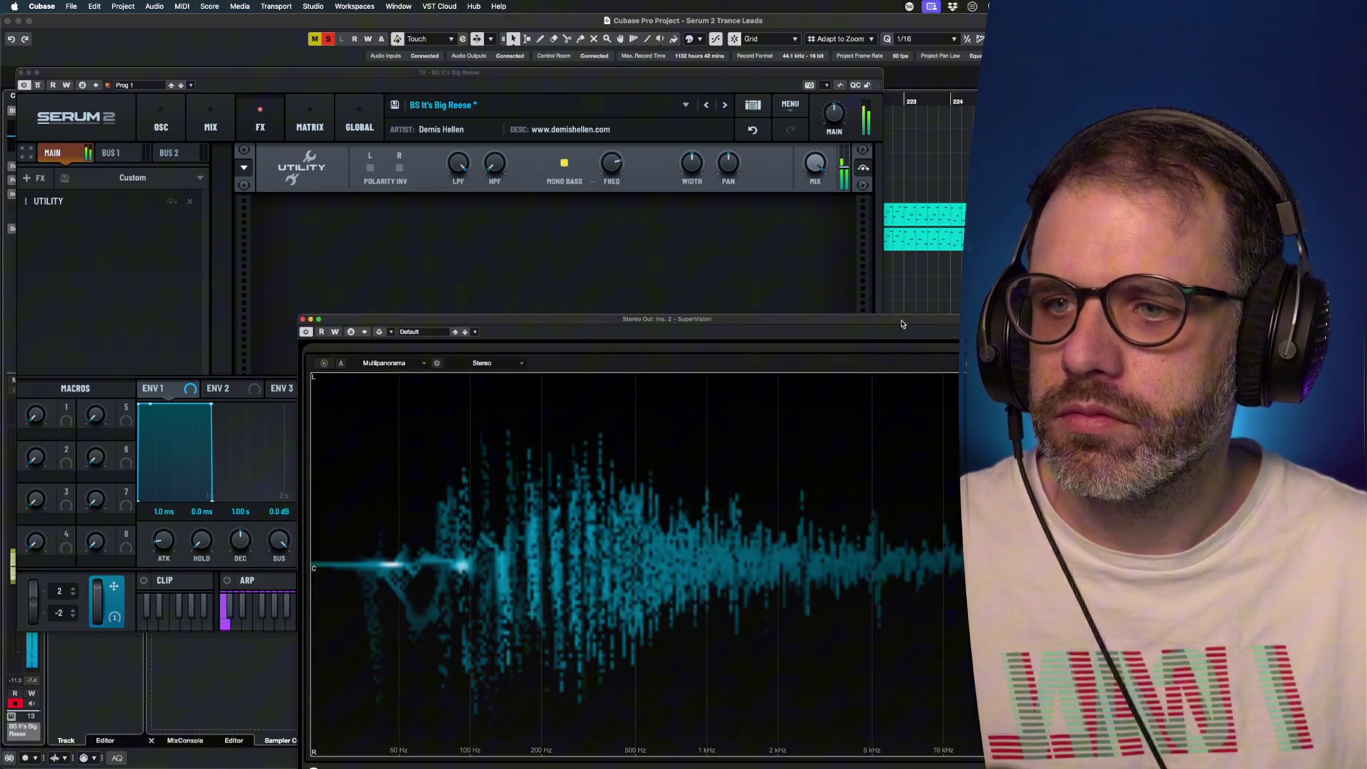
pyautogui.click(902, 324)
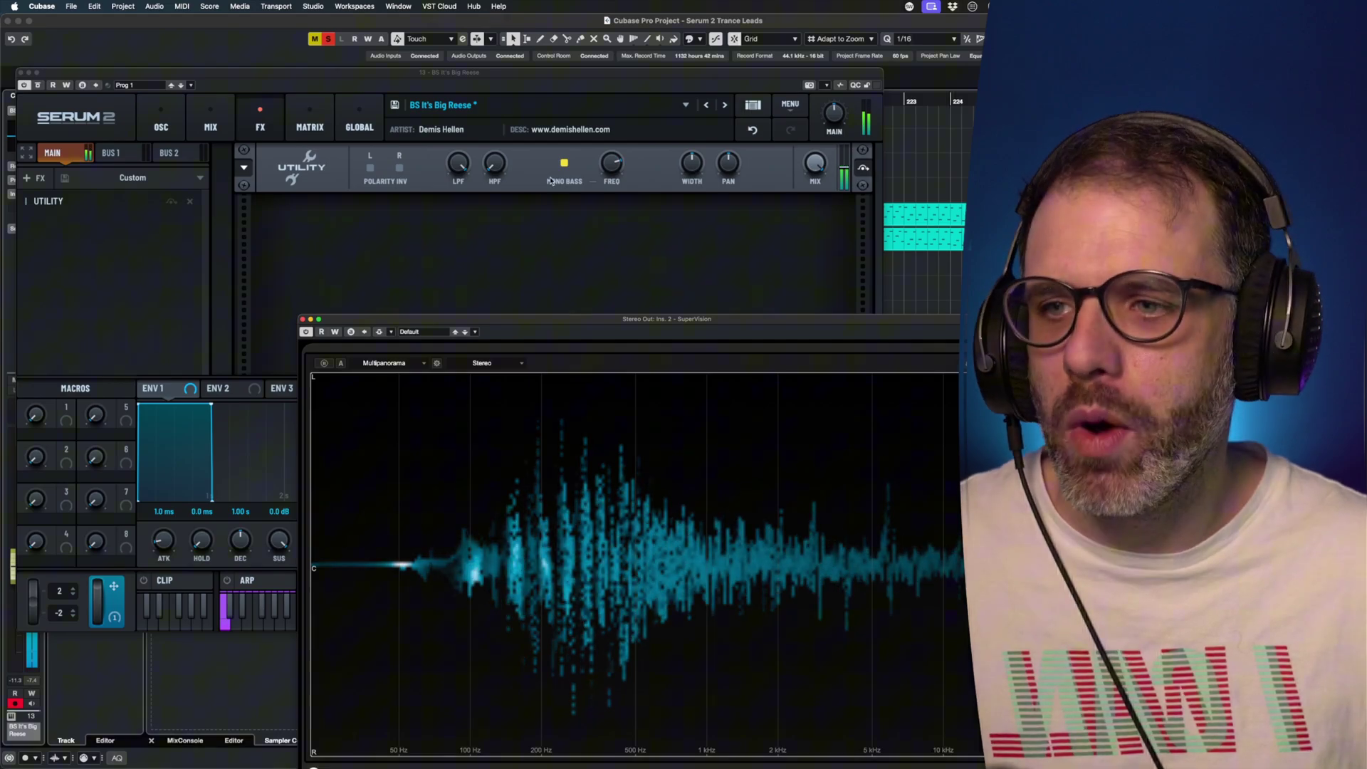
pyautogui.click(568, 151)
pyautogui.click(566, 157)
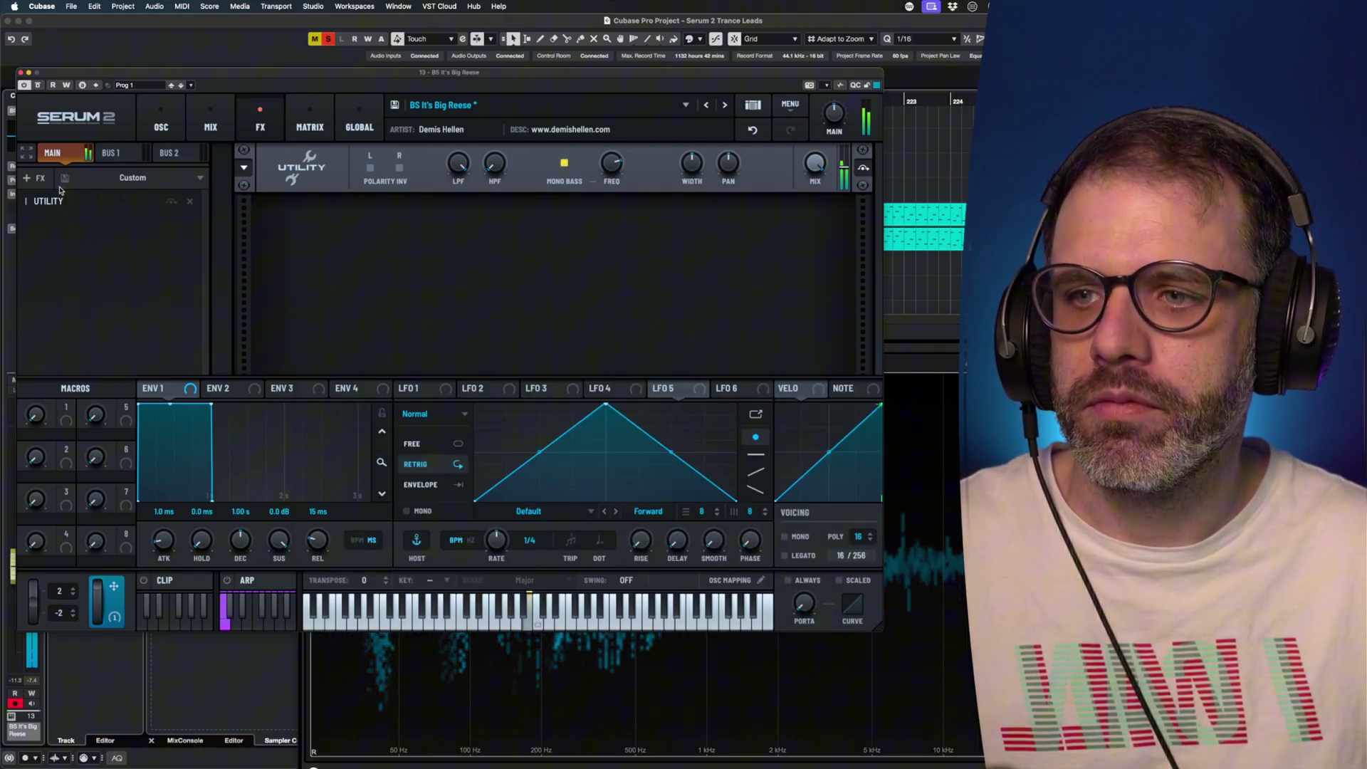
# Step: Add an Equalizer and boost its low band to 4.8 dB
pyautogui.click(36, 177)
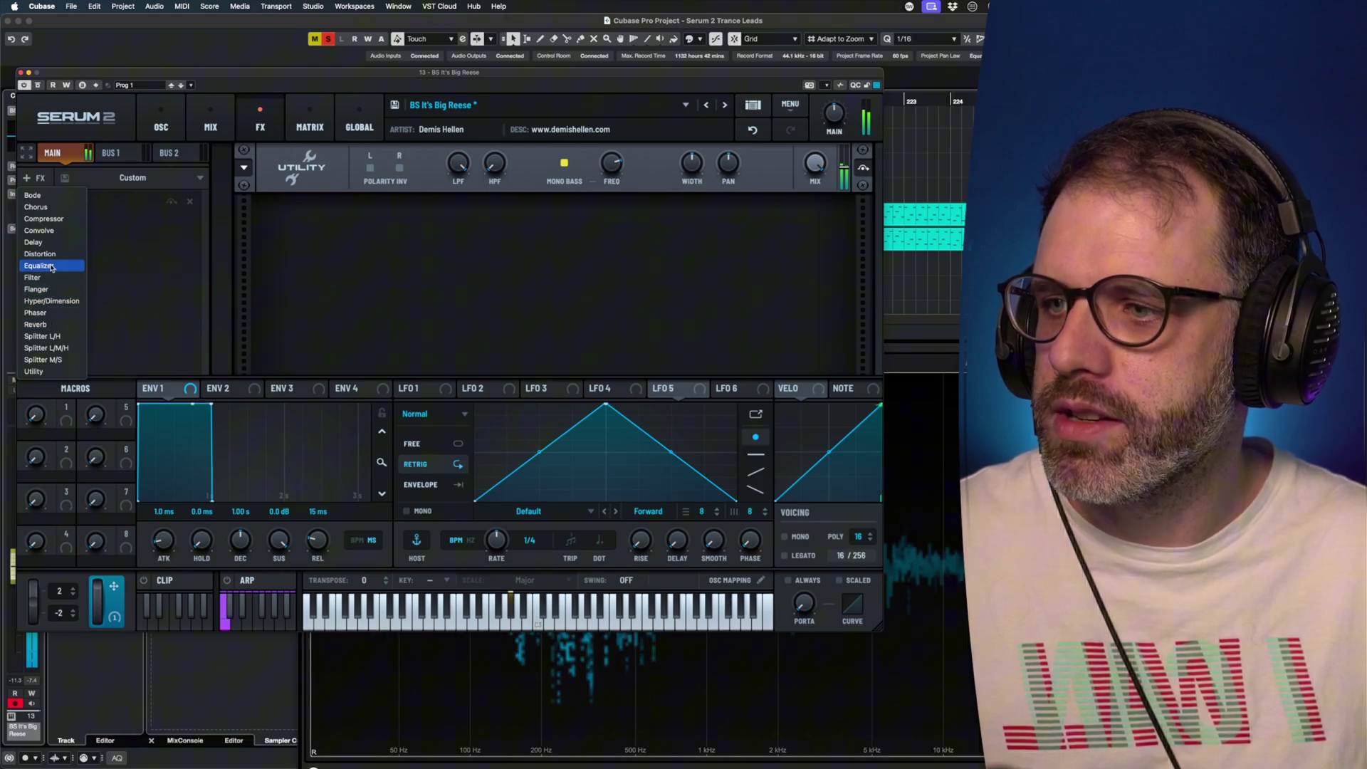
pyautogui.click(40, 266)
pyautogui.moveTo(454, 229); pyautogui.dragTo(457, 215)
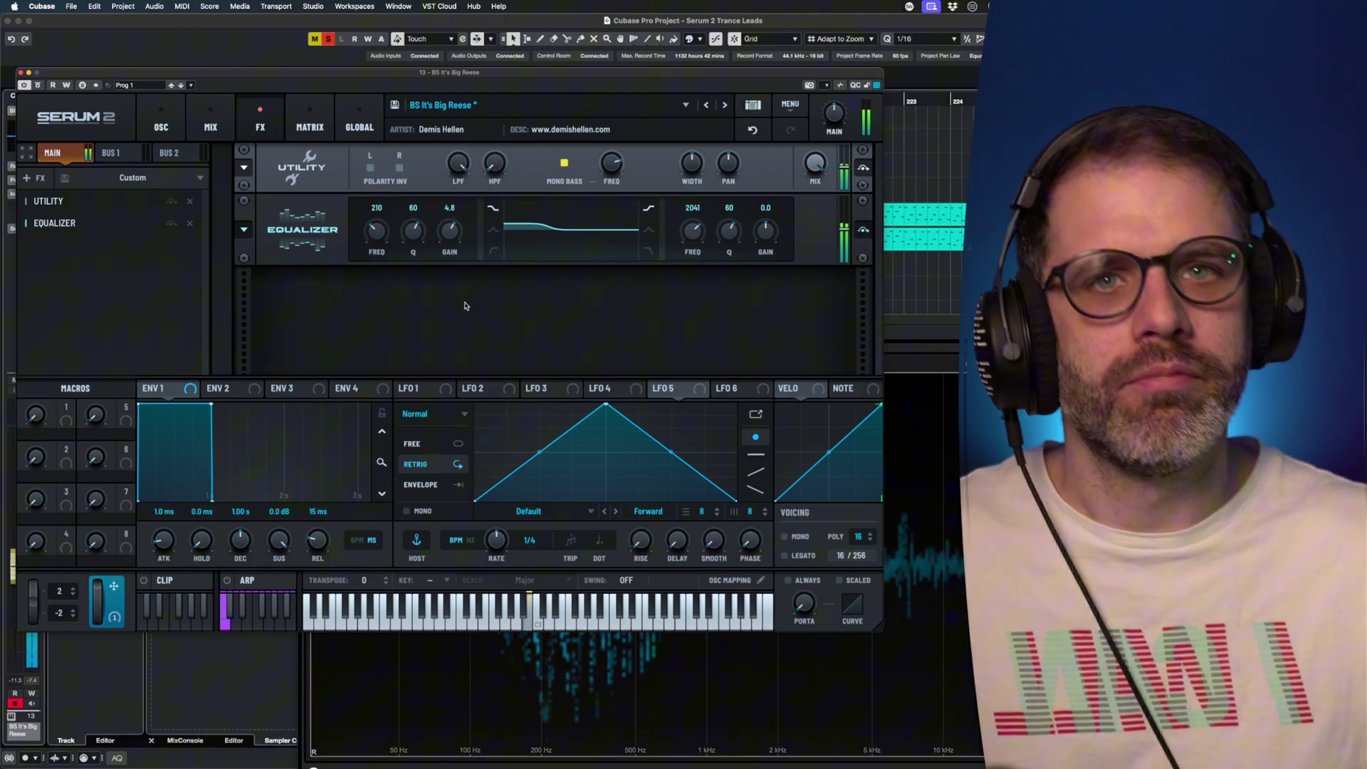
pyautogui.click(162, 119)
# Step: Check the spectrum in SuperVision, then remove the Utility effect from the chain
pyautogui.click(444, 683)
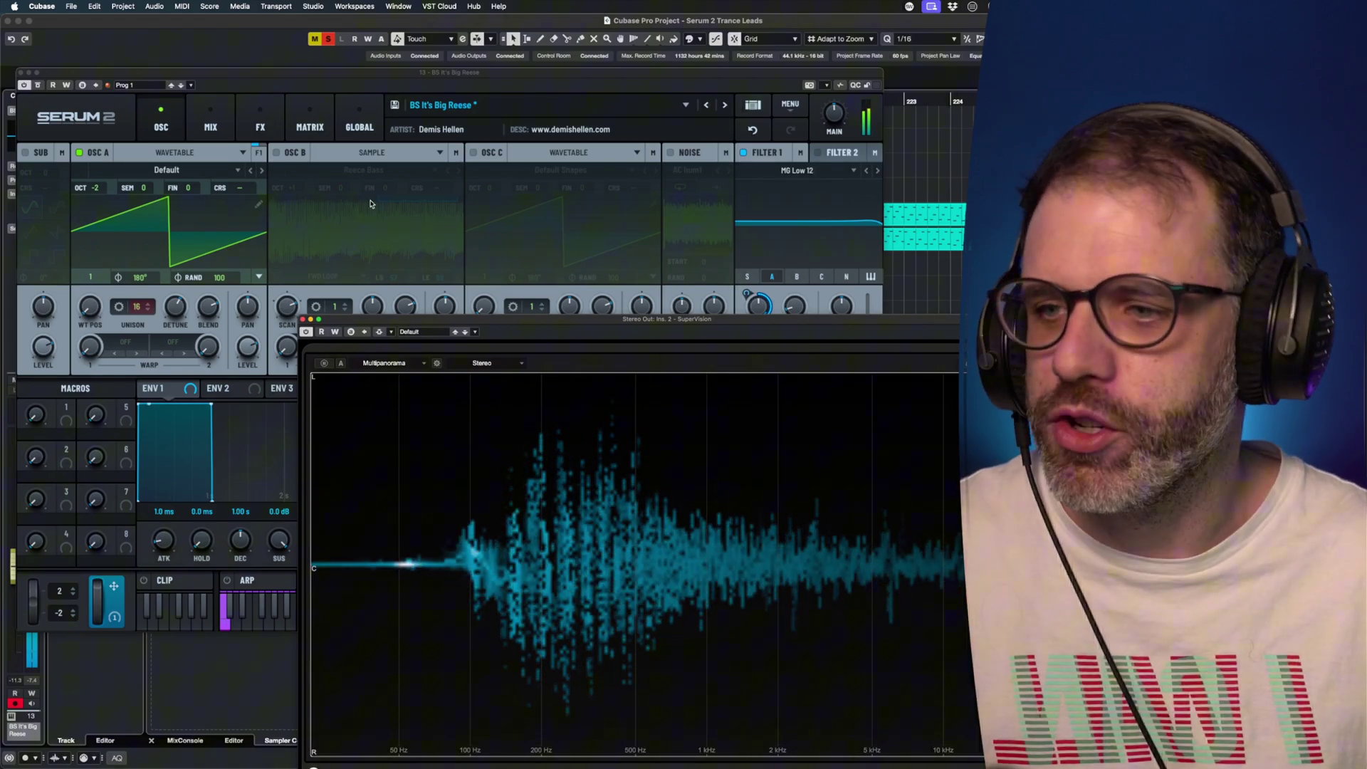
pyautogui.click(260, 125)
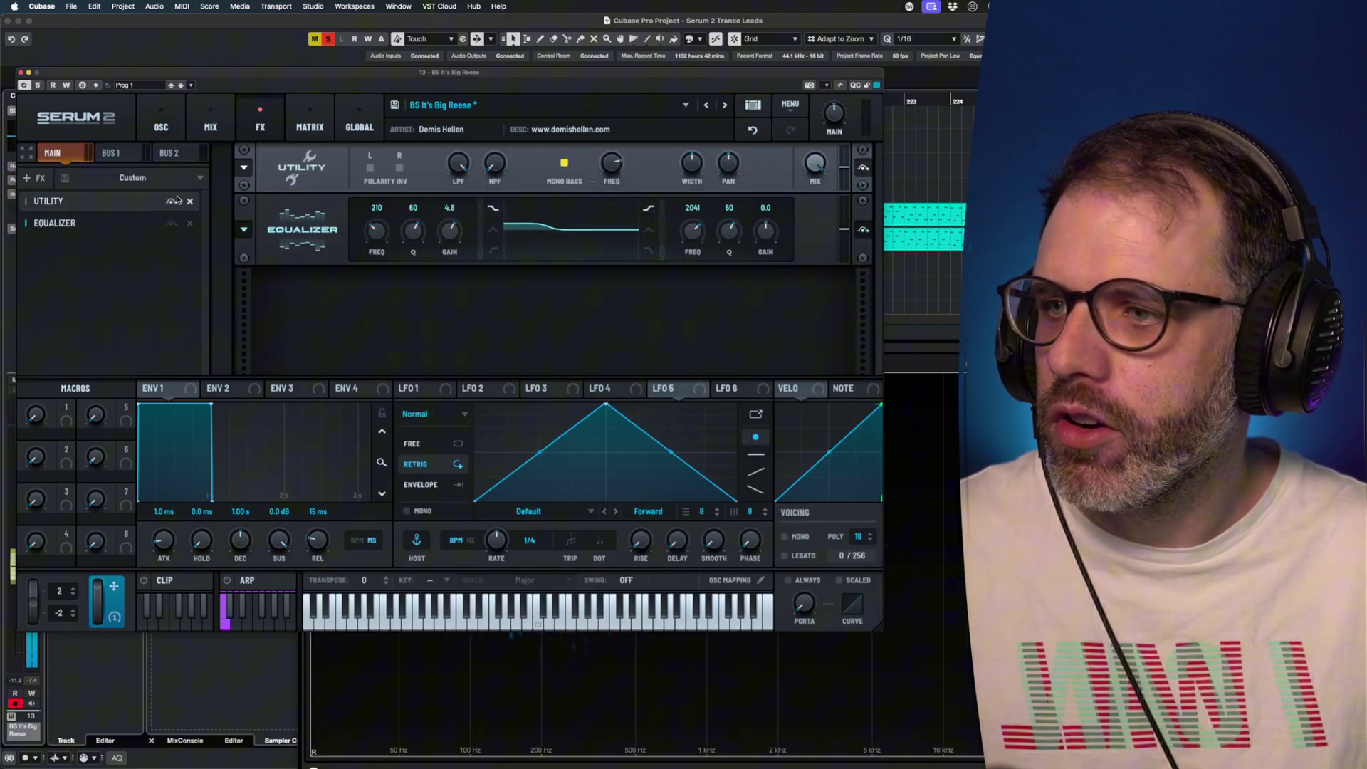
pyautogui.click(190, 203)
# Step: Remove the Equalizer, copy oscillator A's saw into oscillator B, and switch oscillator A off
pyautogui.click(190, 202)
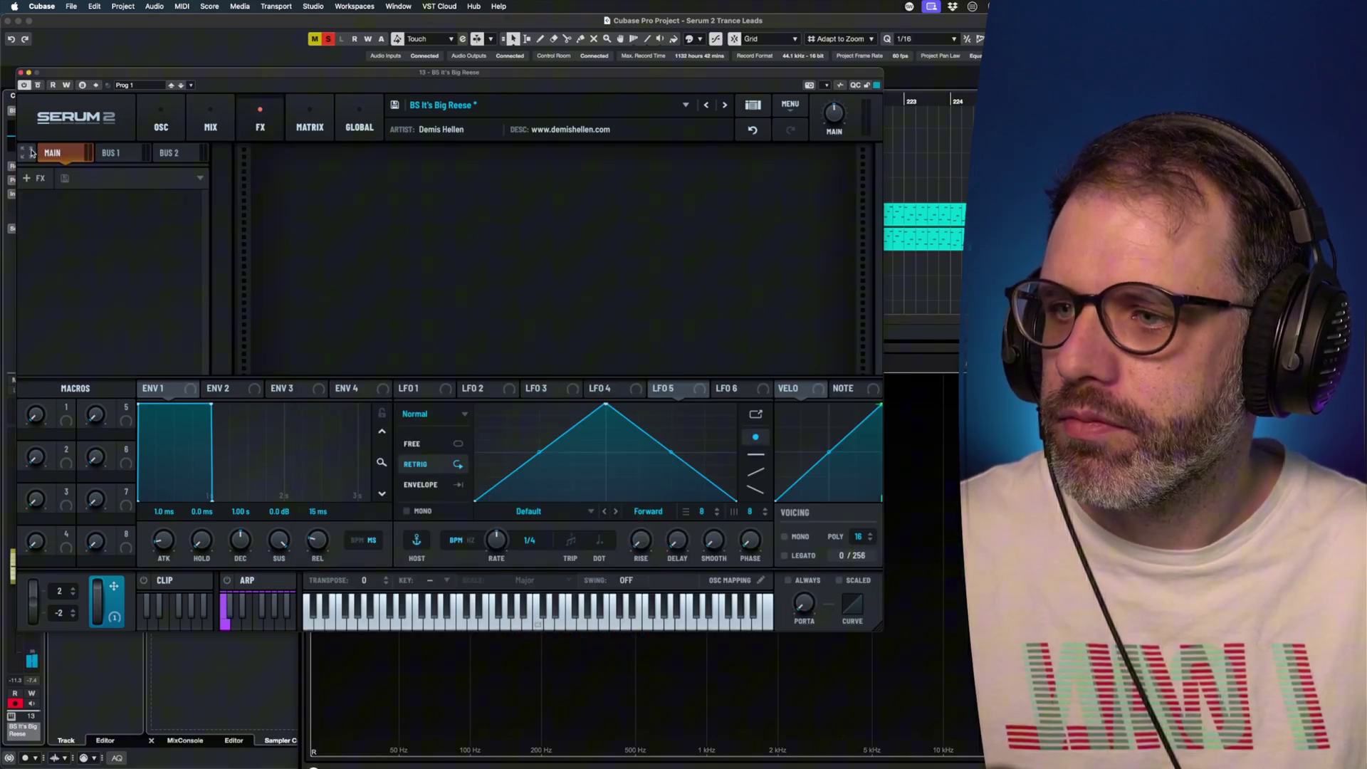
pyautogui.click(161, 126)
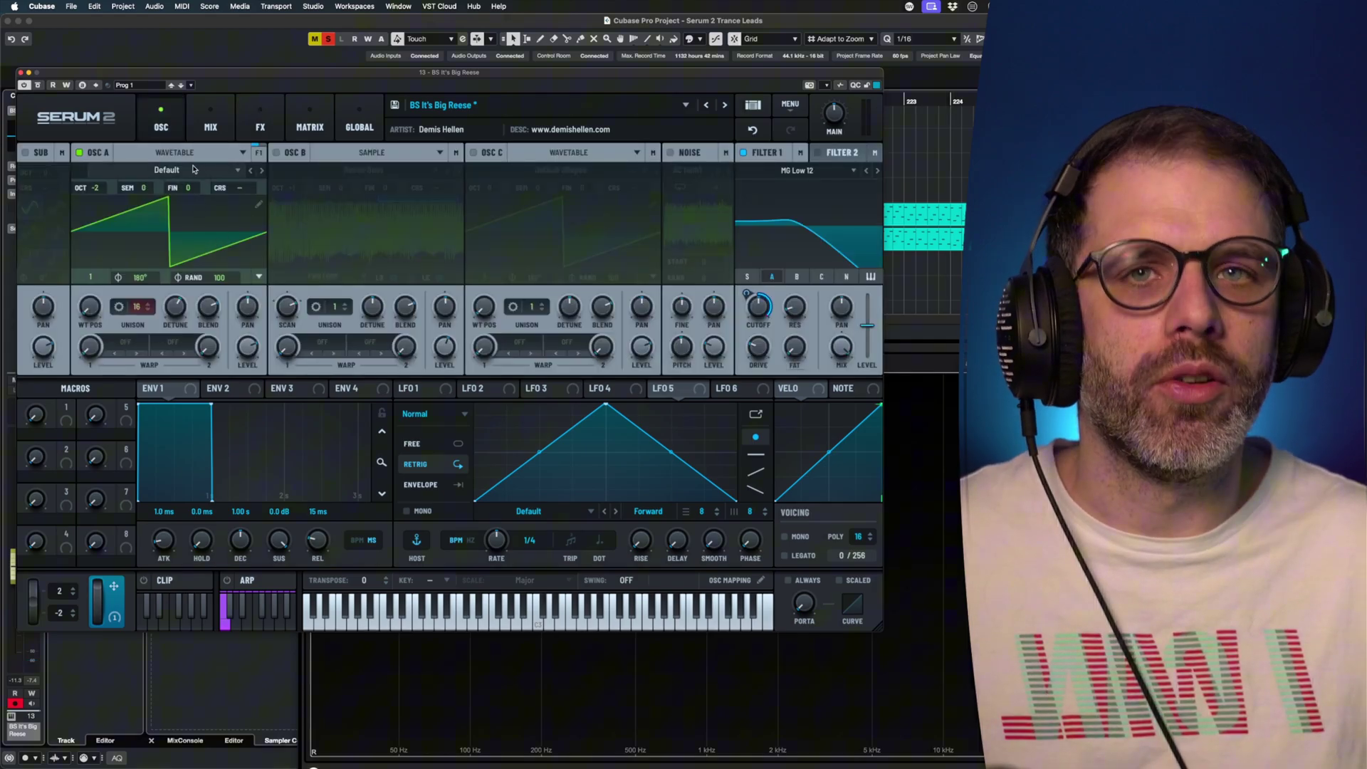
pyautogui.moveTo(95, 154); pyautogui.dragTo(301, 156)
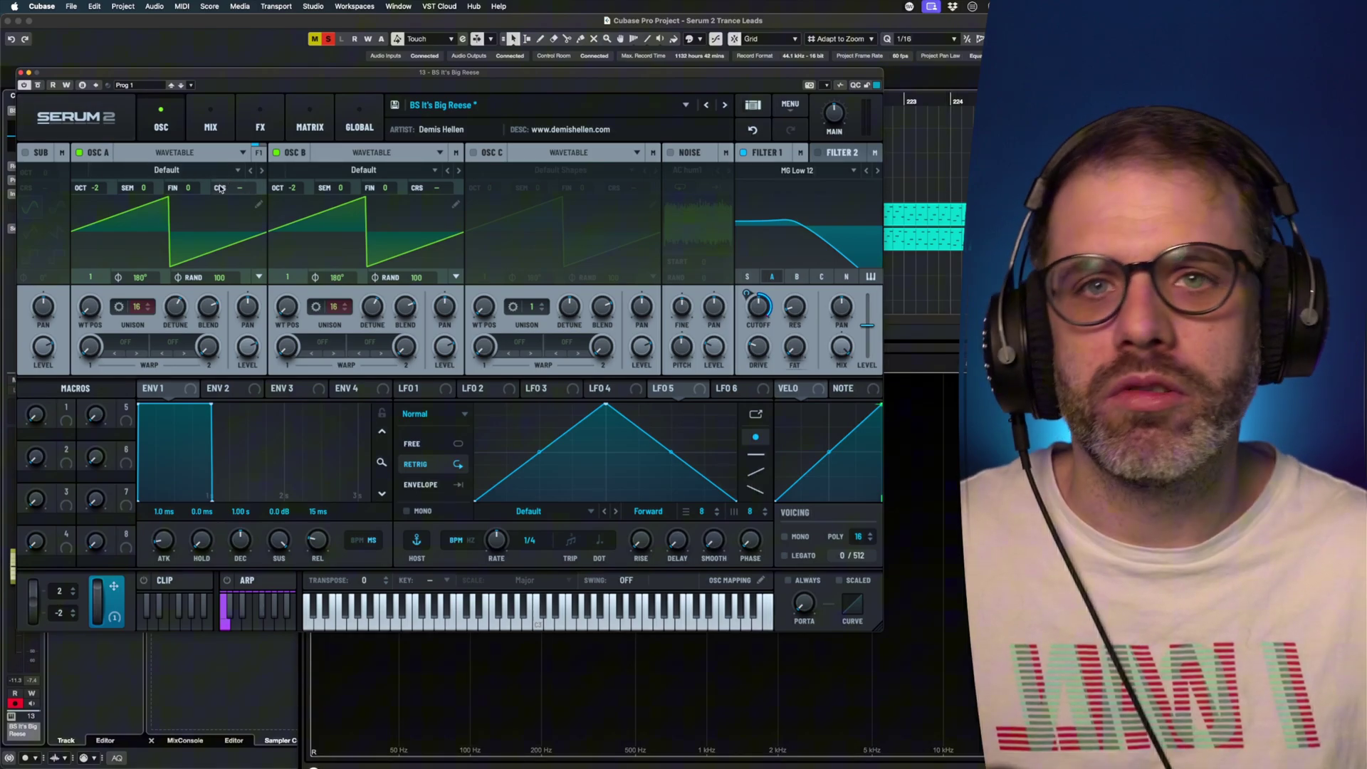
pyautogui.moveTo(303, 152)
pyautogui.mouseDown()
pyautogui.moveTo(502, 191)
pyautogui.moveTo(506, 156)
pyautogui.moveTo(279, 152)
pyautogui.mouseUp()
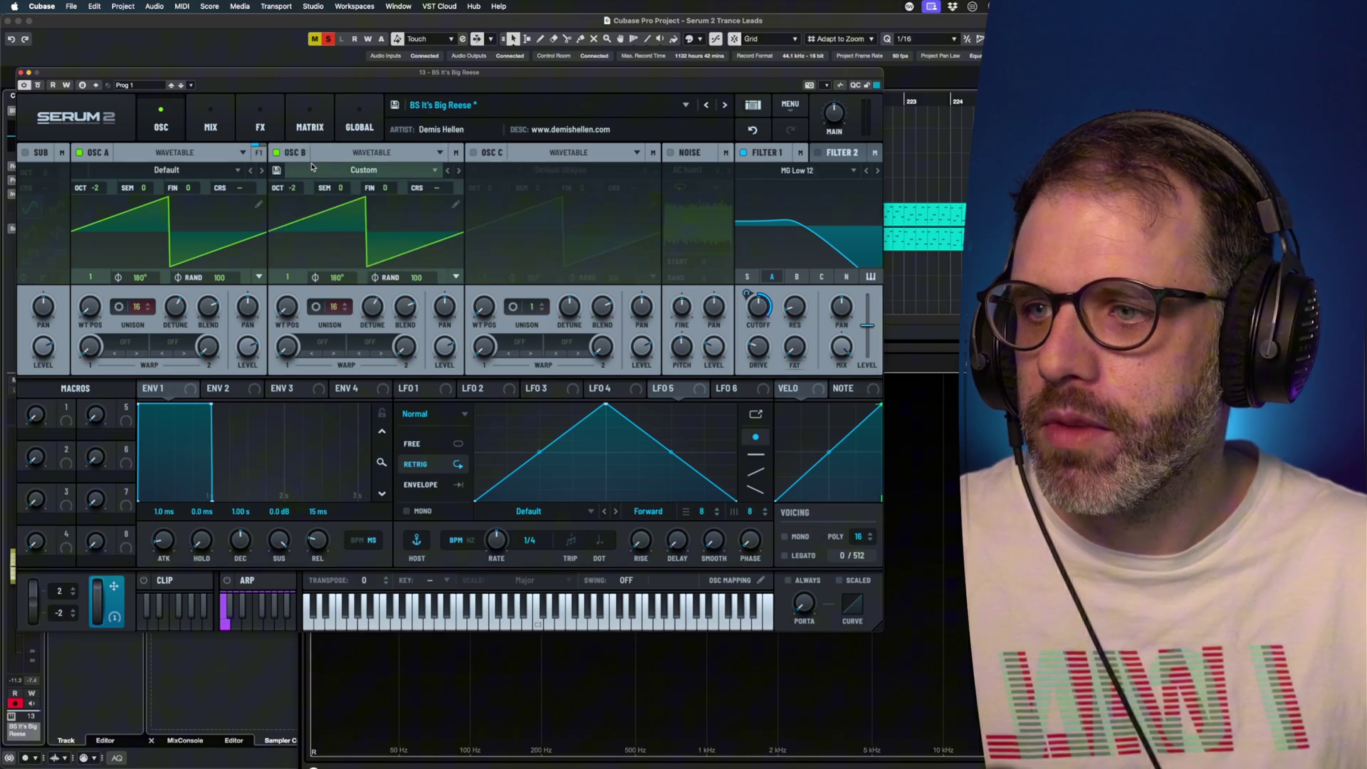
pyautogui.click(79, 152)
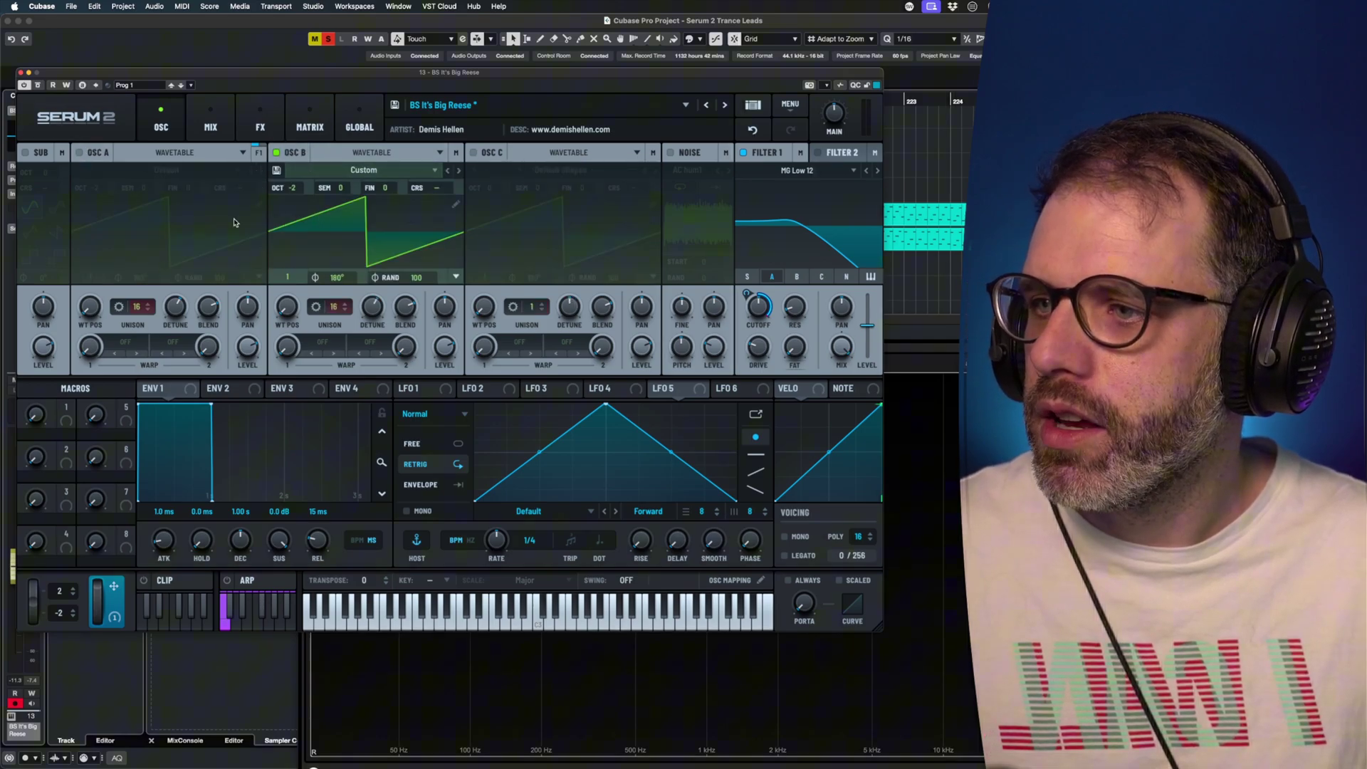
# Step: Keep OSC B routed to FILTER and open its saw wavetable in the editor
pyautogui.click(455, 152)
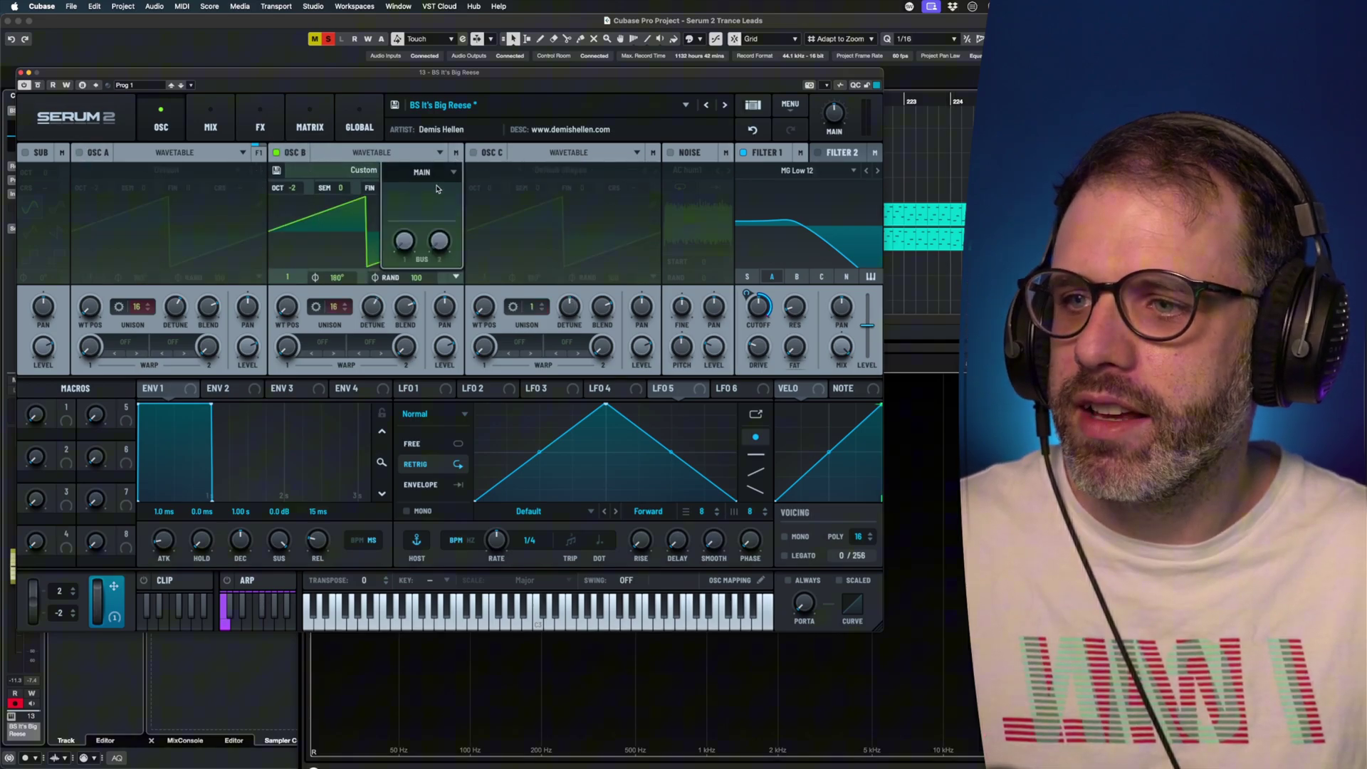
pyautogui.click(427, 171)
pyautogui.click(412, 185)
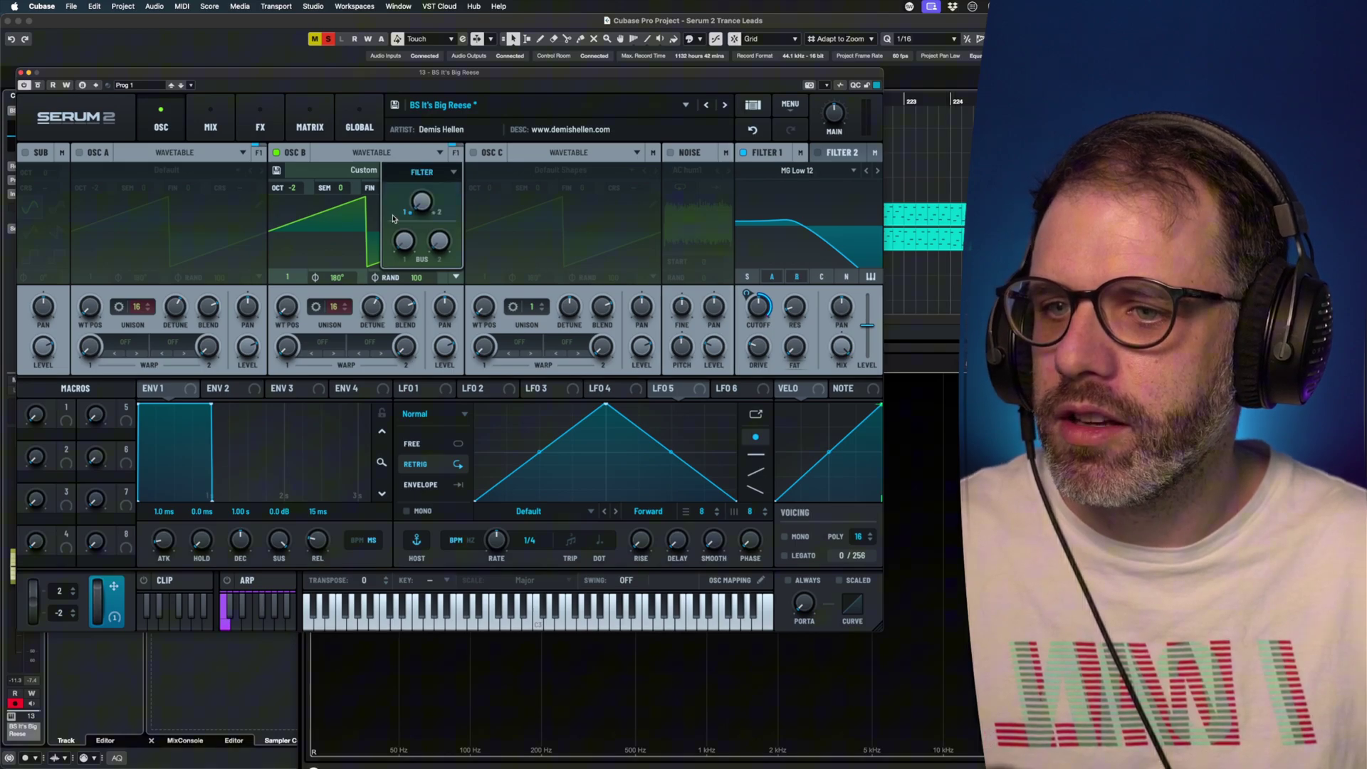
pyautogui.click(358, 298)
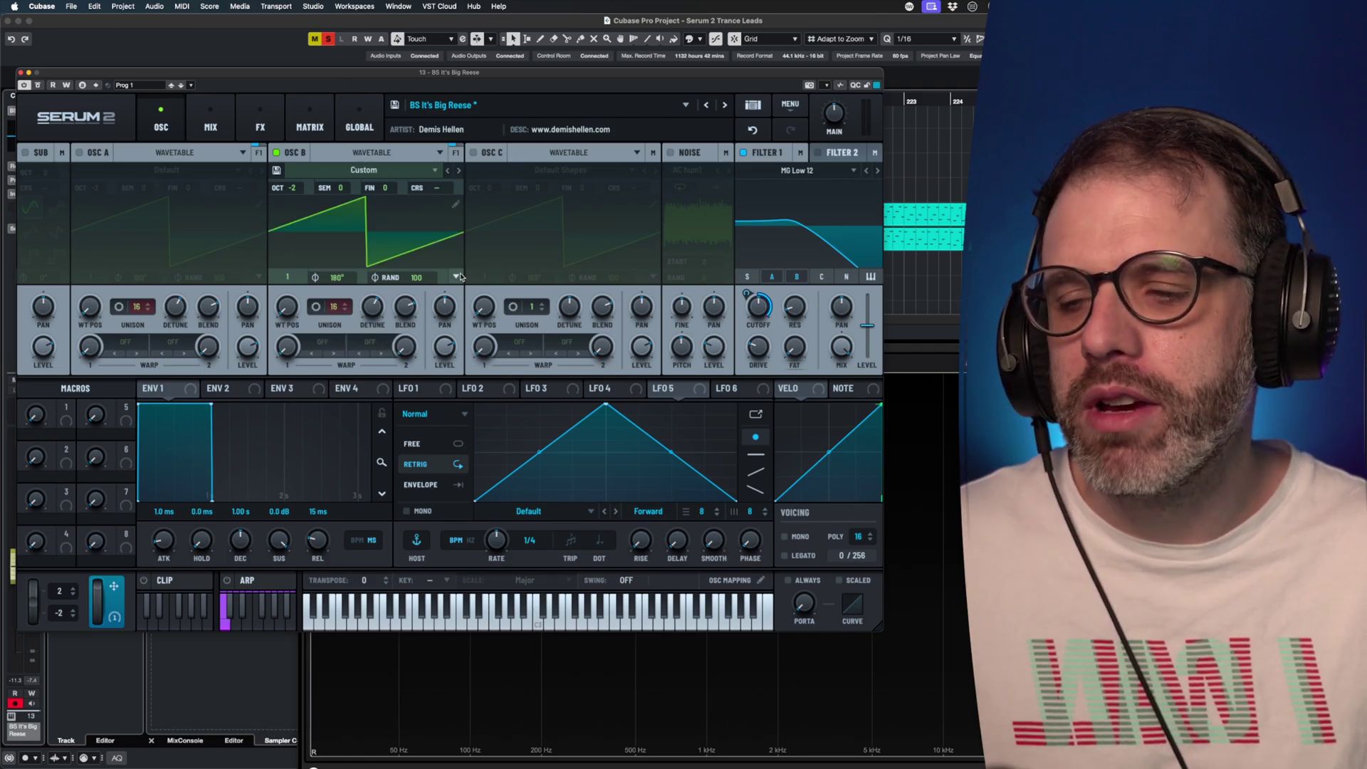
pyautogui.click(456, 205)
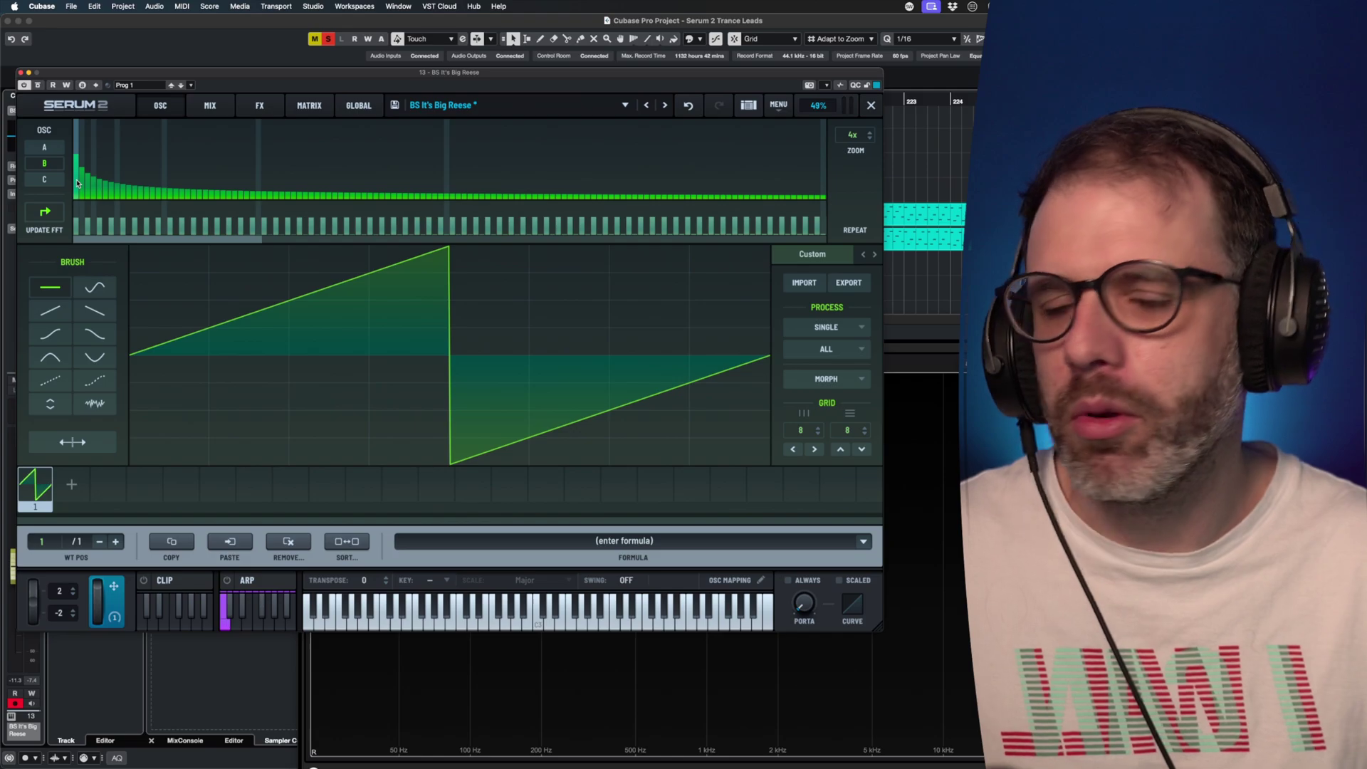
# Step: Cut OSC B's fundamental (FFT bin 1) to 0% and close the wavetable editor
pyautogui.moveTo(77, 179); pyautogui.dragTo(74, 214)
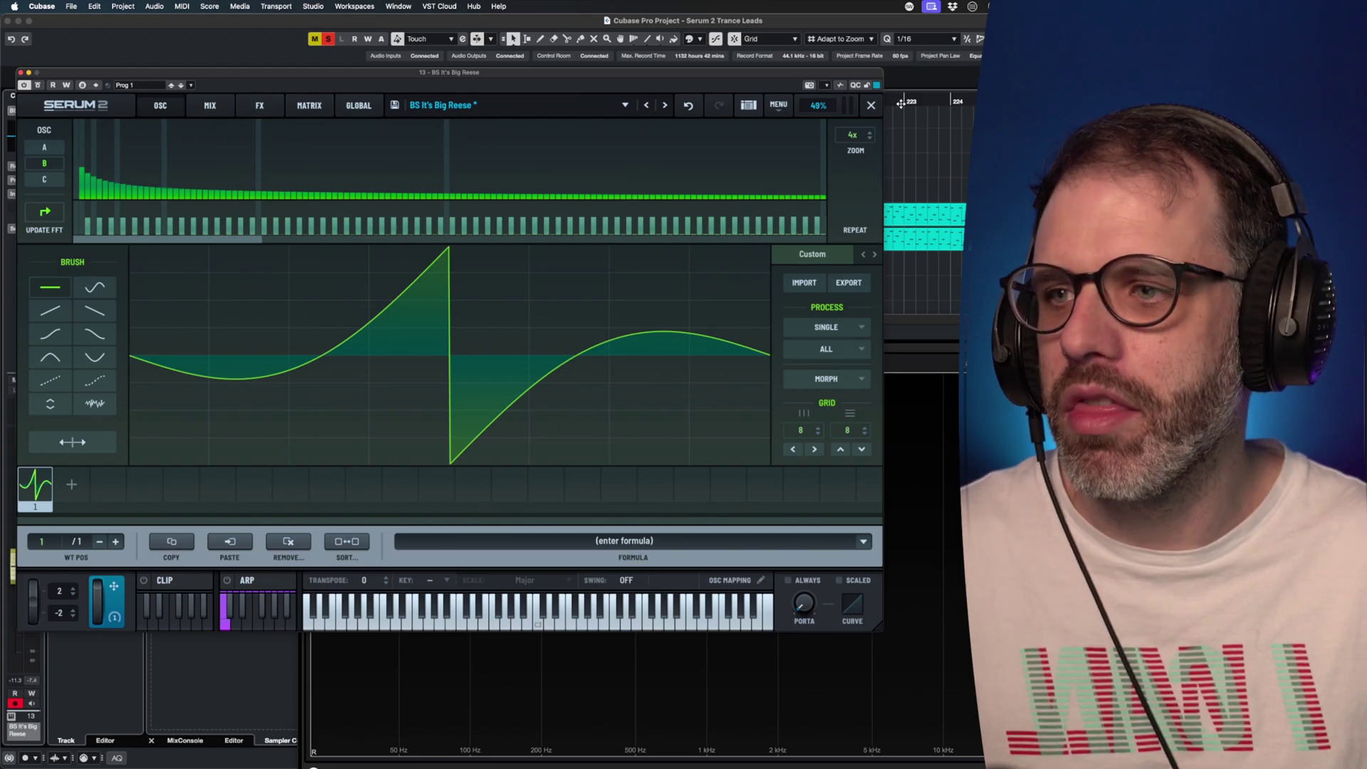
pyautogui.click(871, 105)
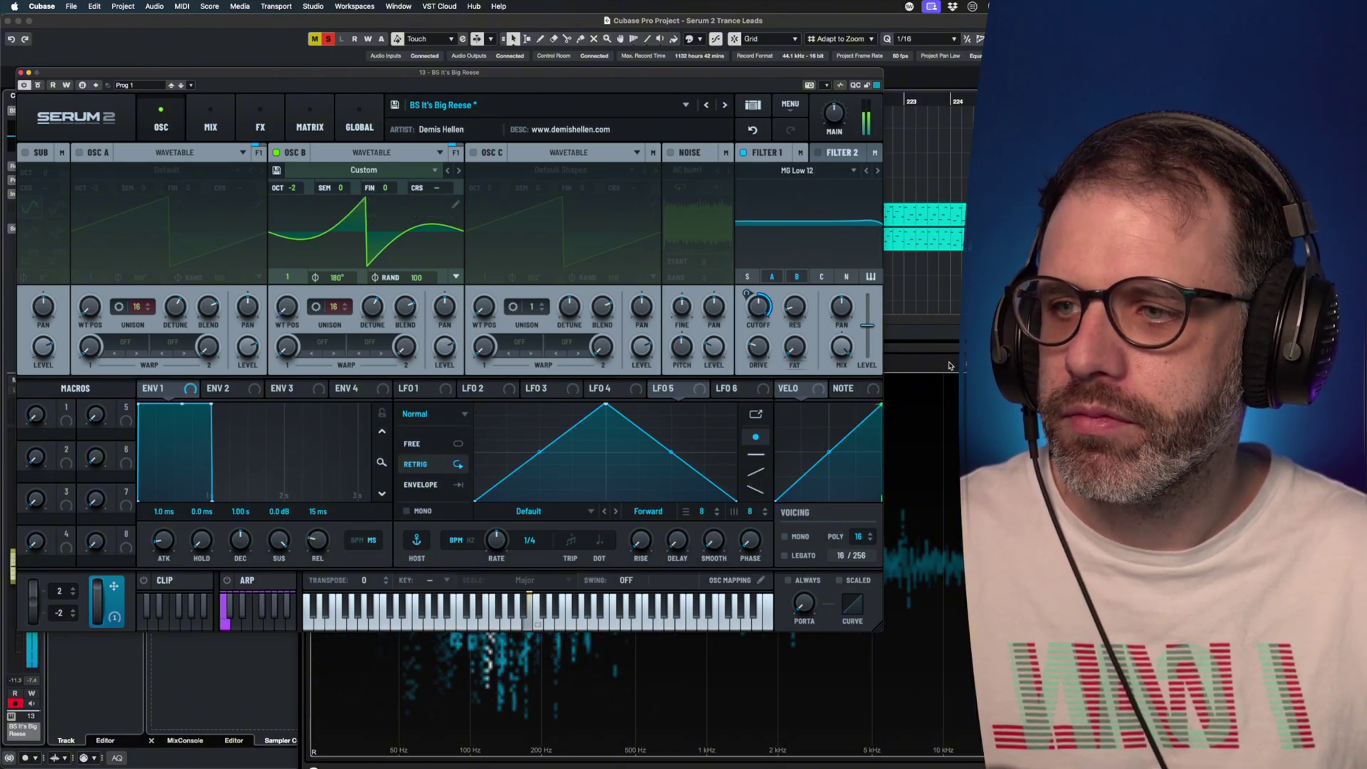
# Step: Enable the sine SUB oscillator, comparing the spectrum in SuperVision before and after
pyautogui.click(936, 339)
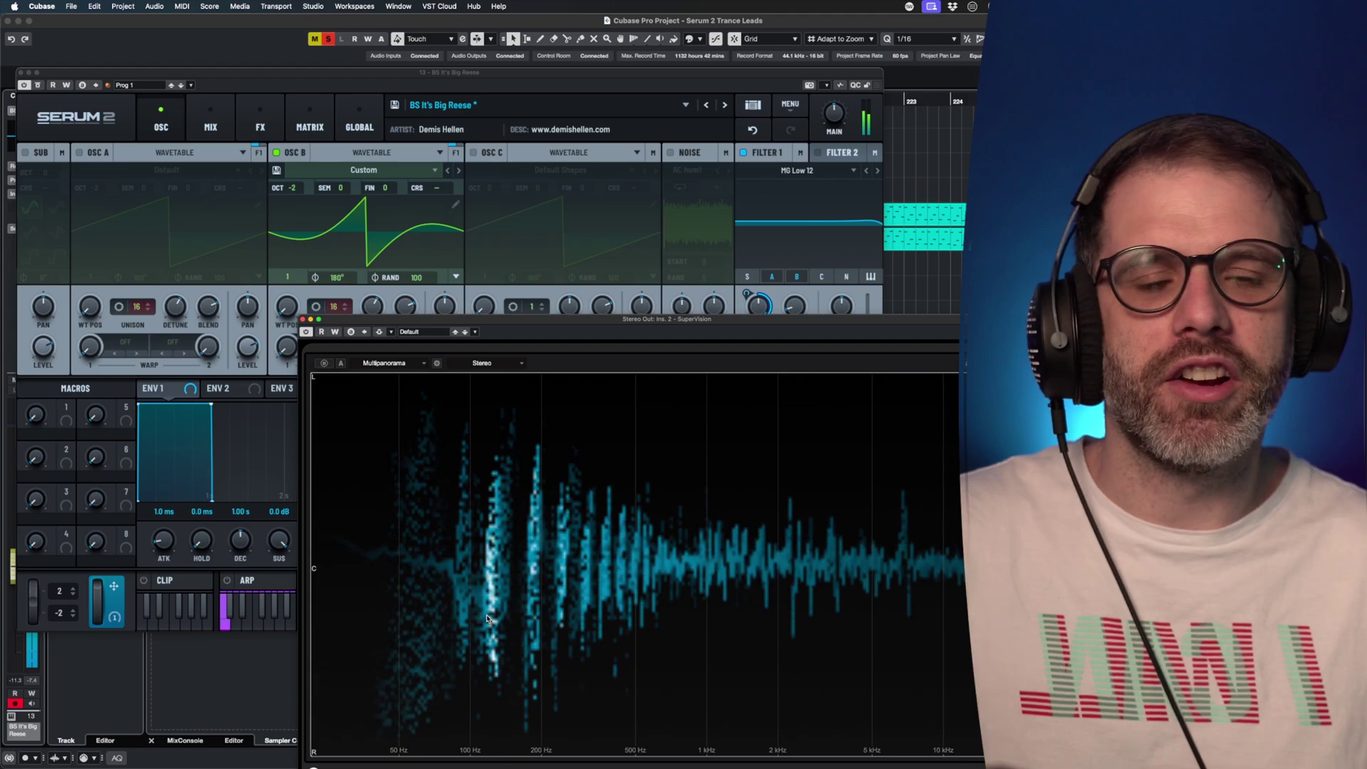
pyautogui.click(25, 155)
pyautogui.click(26, 155)
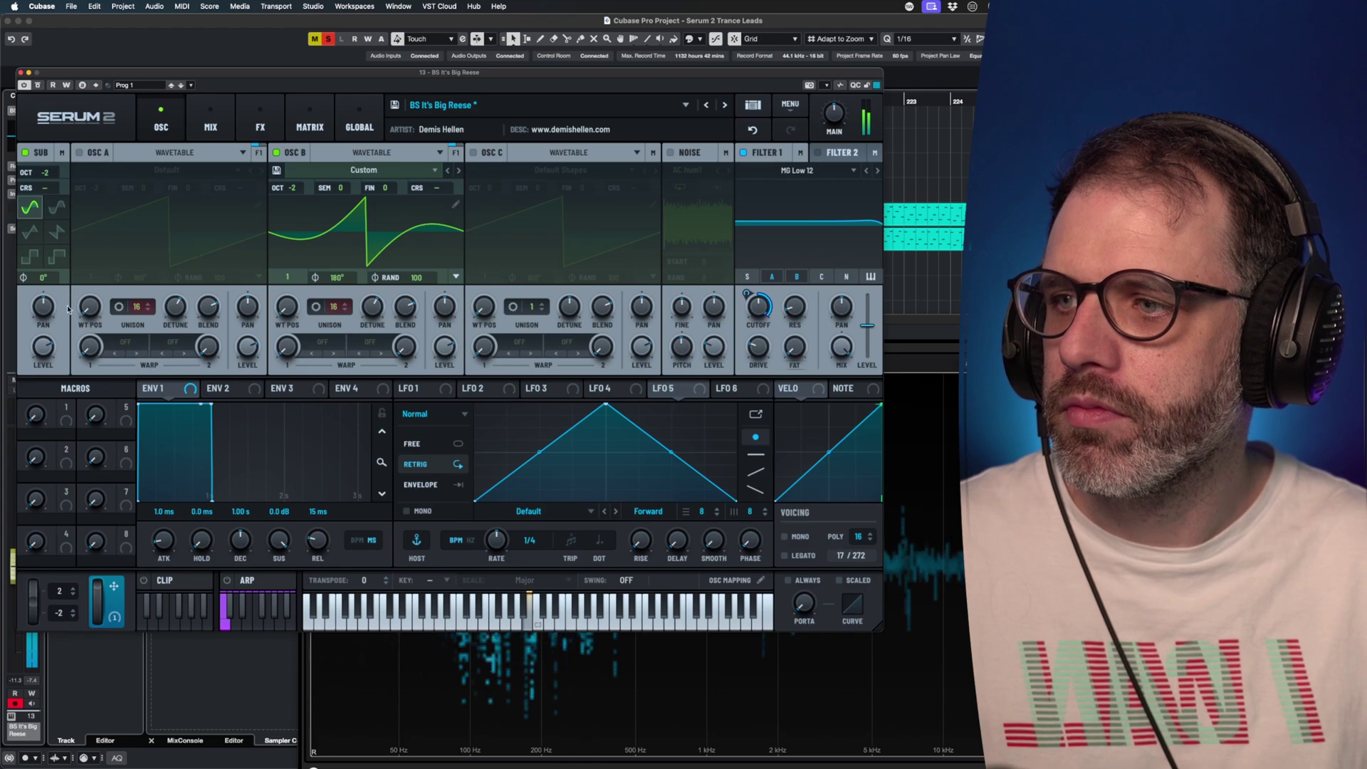
pyautogui.click(905, 342)
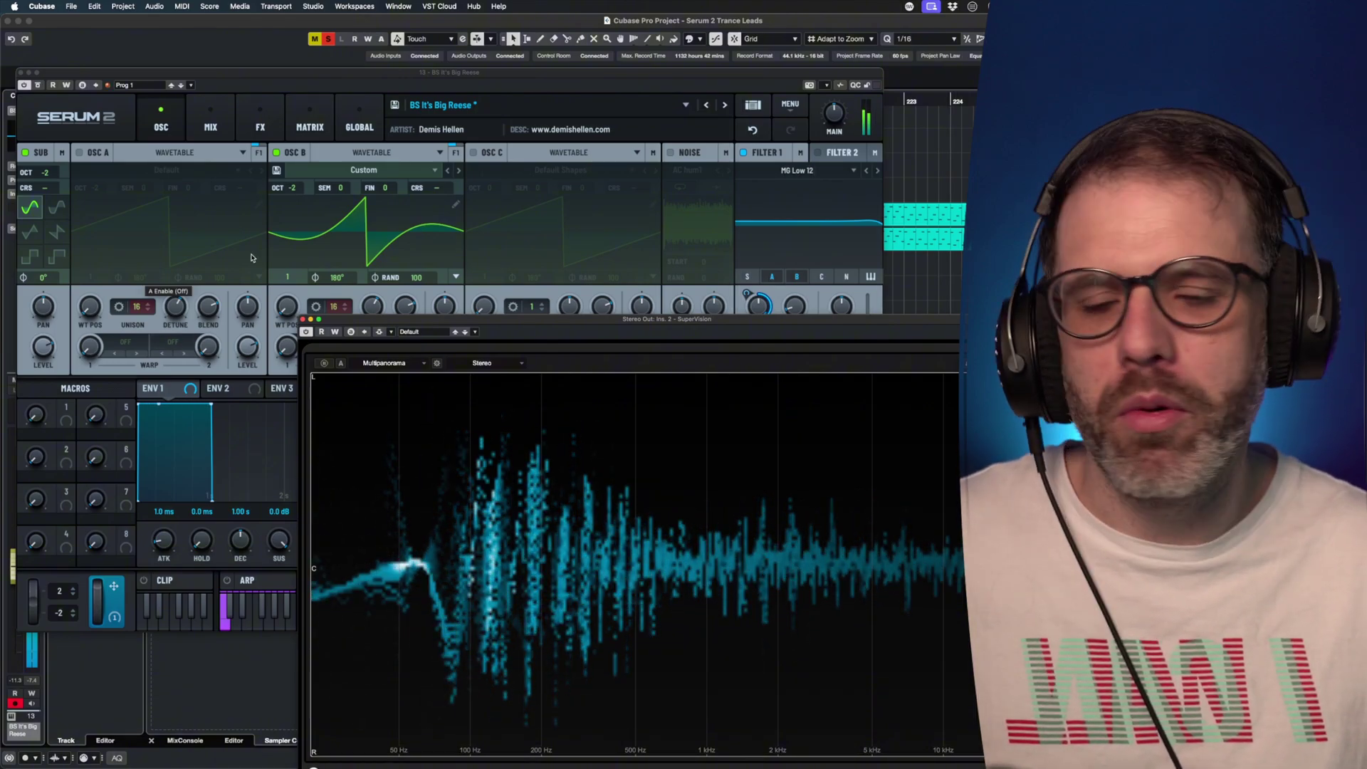
# Step: Add a Utility effect to the empty FX chain and check the analyser
pyautogui.click(253, 128)
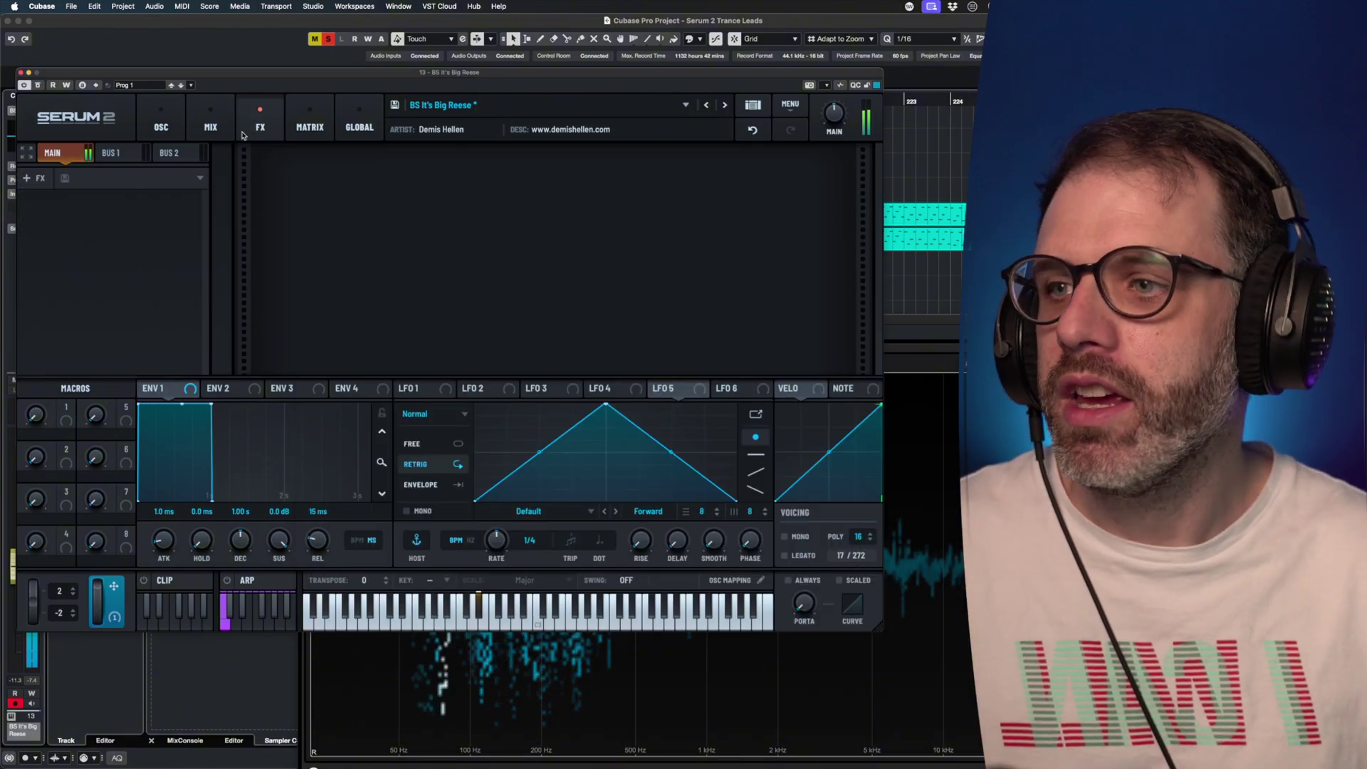
pyautogui.click(33, 178)
pyautogui.click(34, 371)
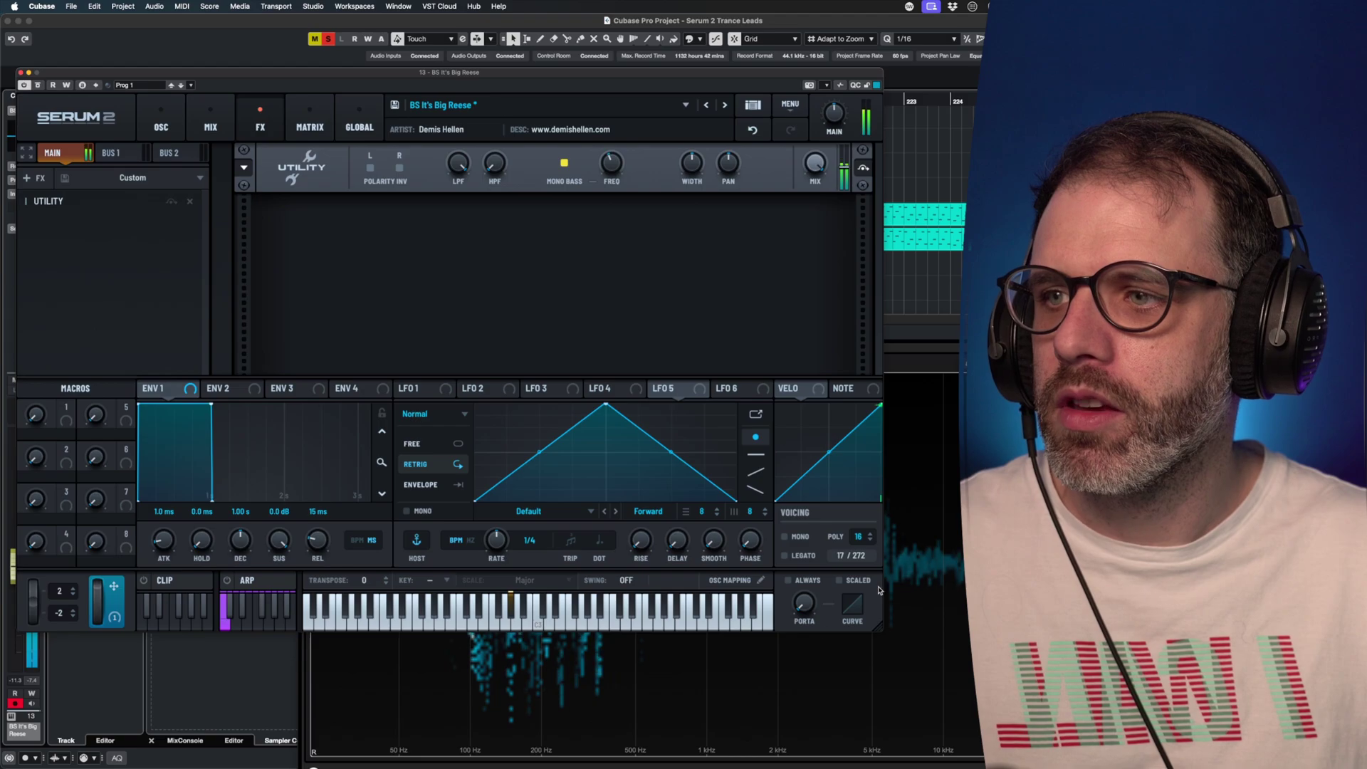
pyautogui.click(927, 559)
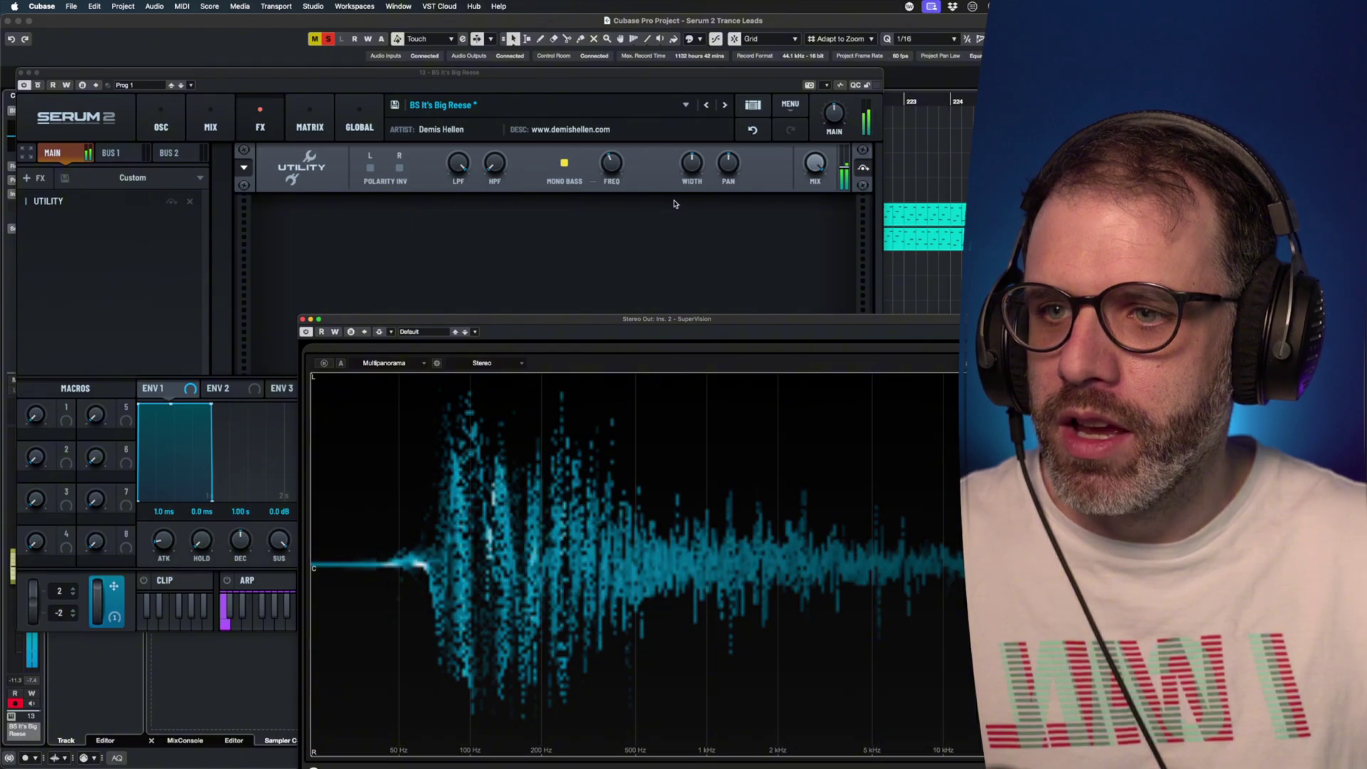
# Step: Set the Utility's mono-bass crossover to 86 Hz and stereo width to 161.8 %
pyautogui.click(616, 161)
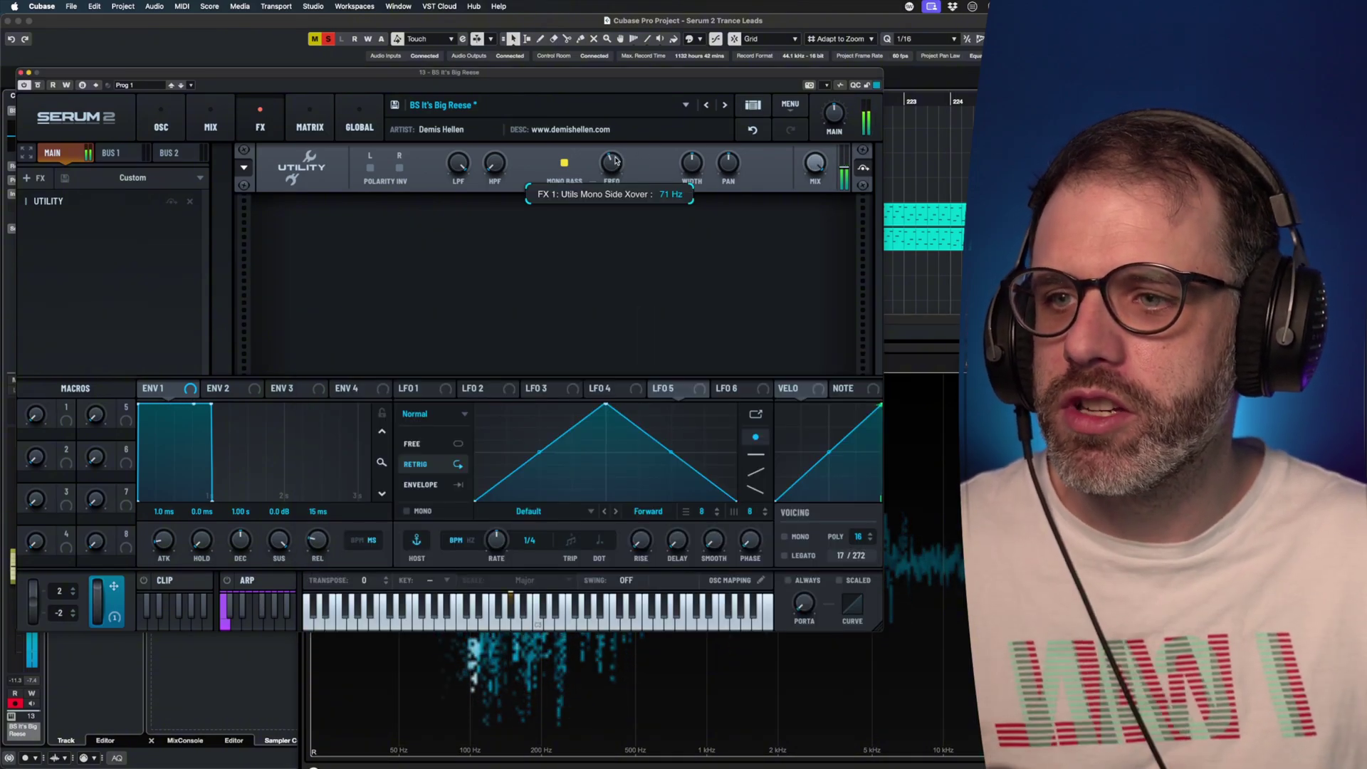
pyautogui.moveTo(614, 160); pyautogui.dragTo(611, 142)
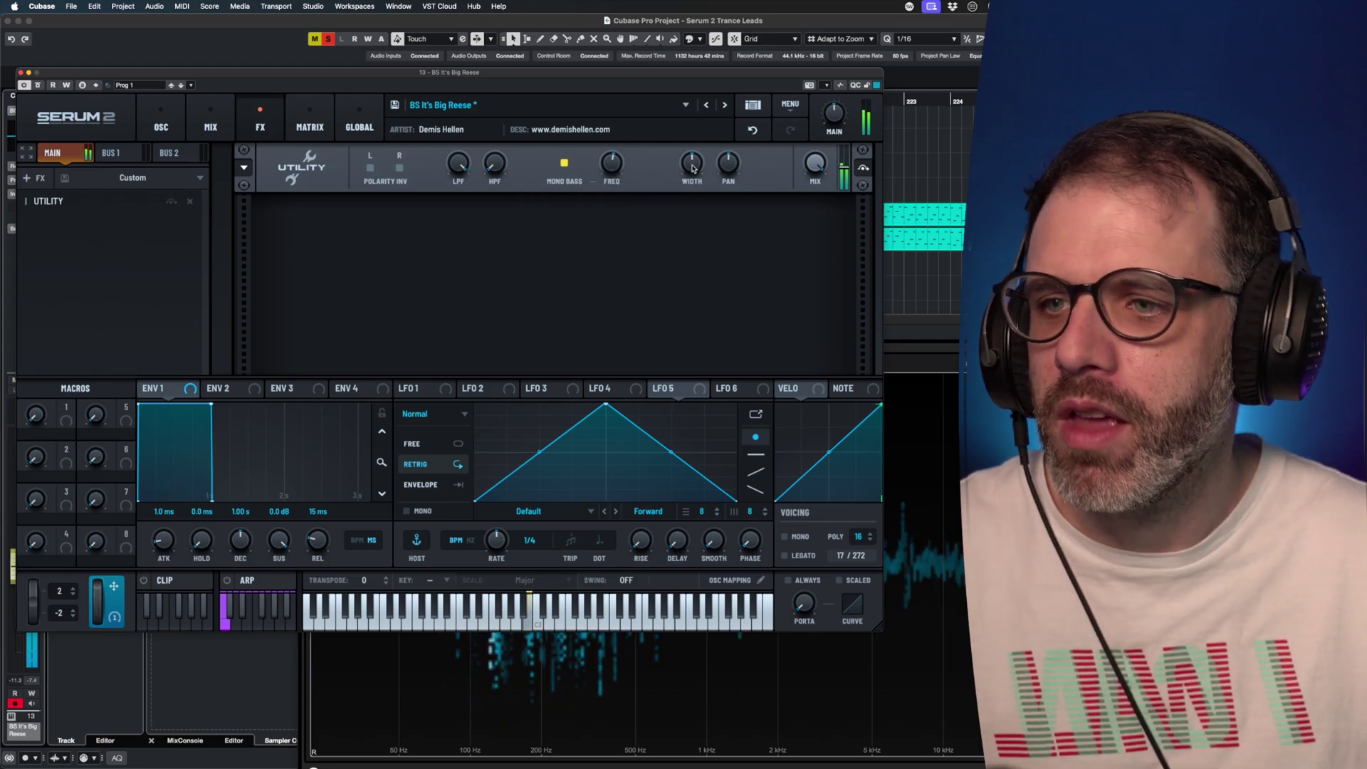
pyautogui.moveTo(692, 168)
pyautogui.moveTo(693, 168); pyautogui.dragTo(695, 146)
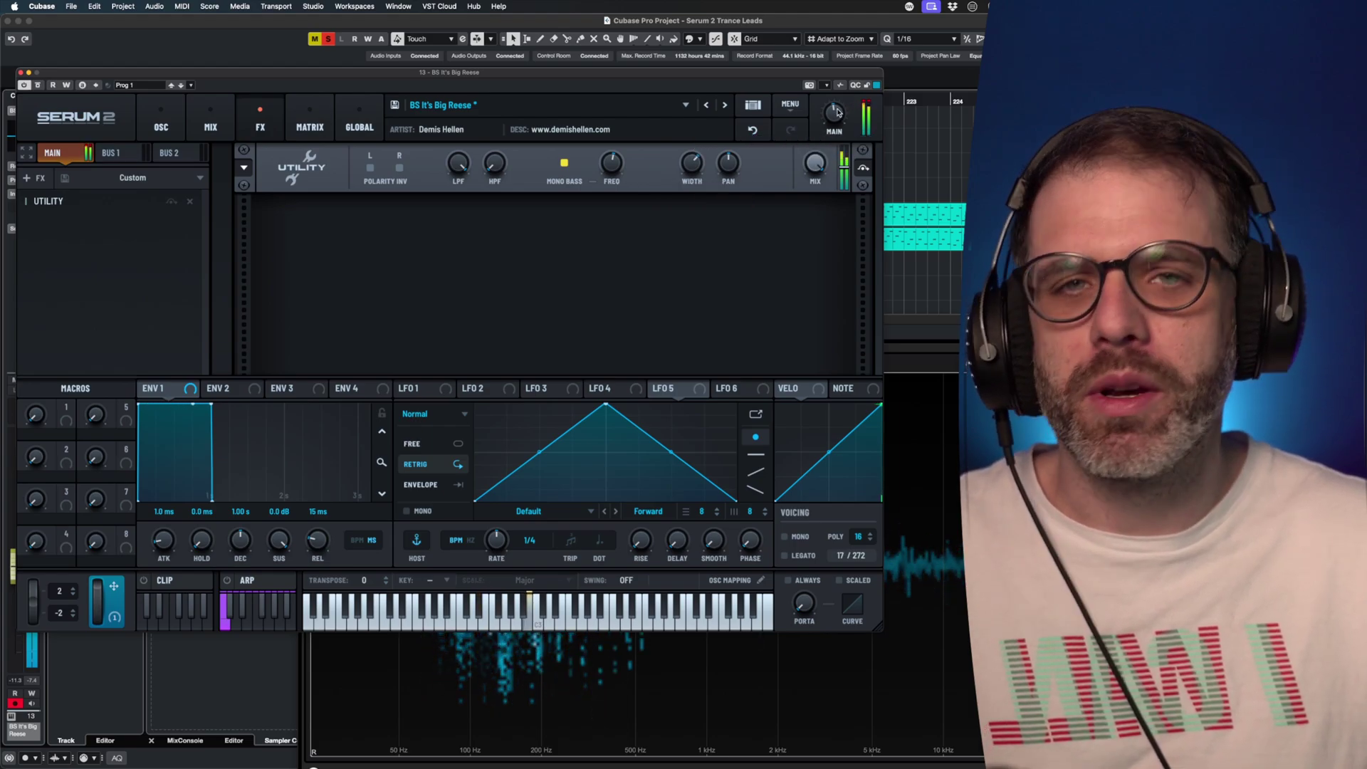
pyautogui.click(456, 676)
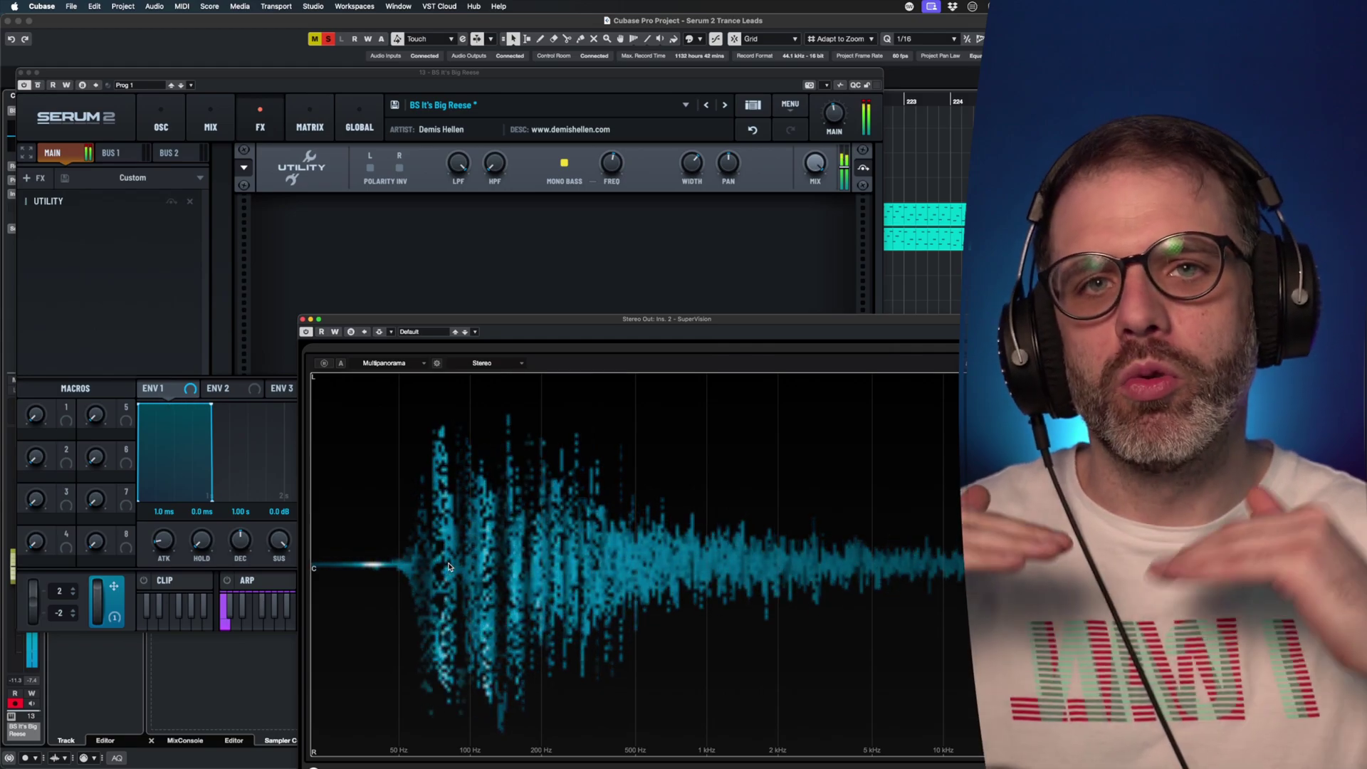
# Step: Add an Equalizer after the Utility with low band about +4 dB and high band -1.1 dB
pyautogui.click(555, 232)
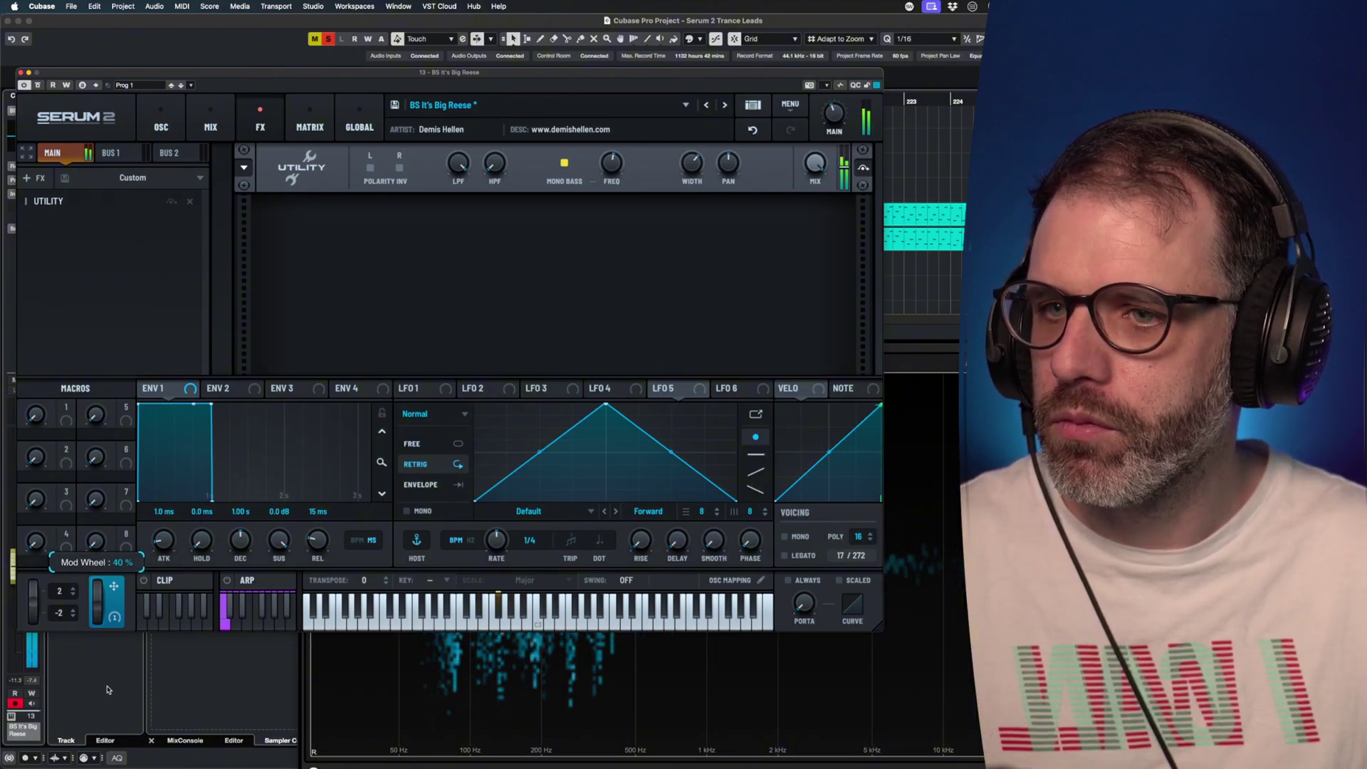
pyautogui.click(32, 178)
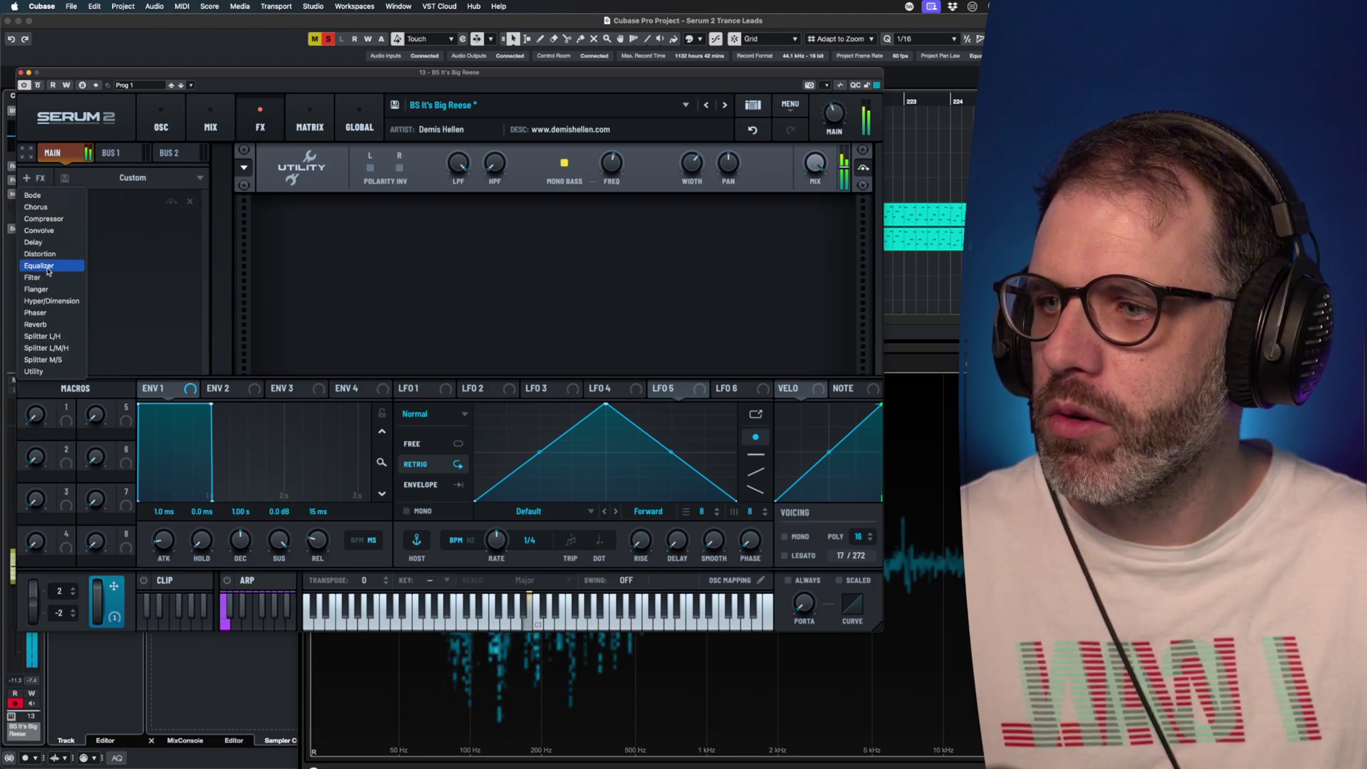
pyautogui.click(44, 268)
pyautogui.moveTo(454, 236); pyautogui.dragTo(460, 227)
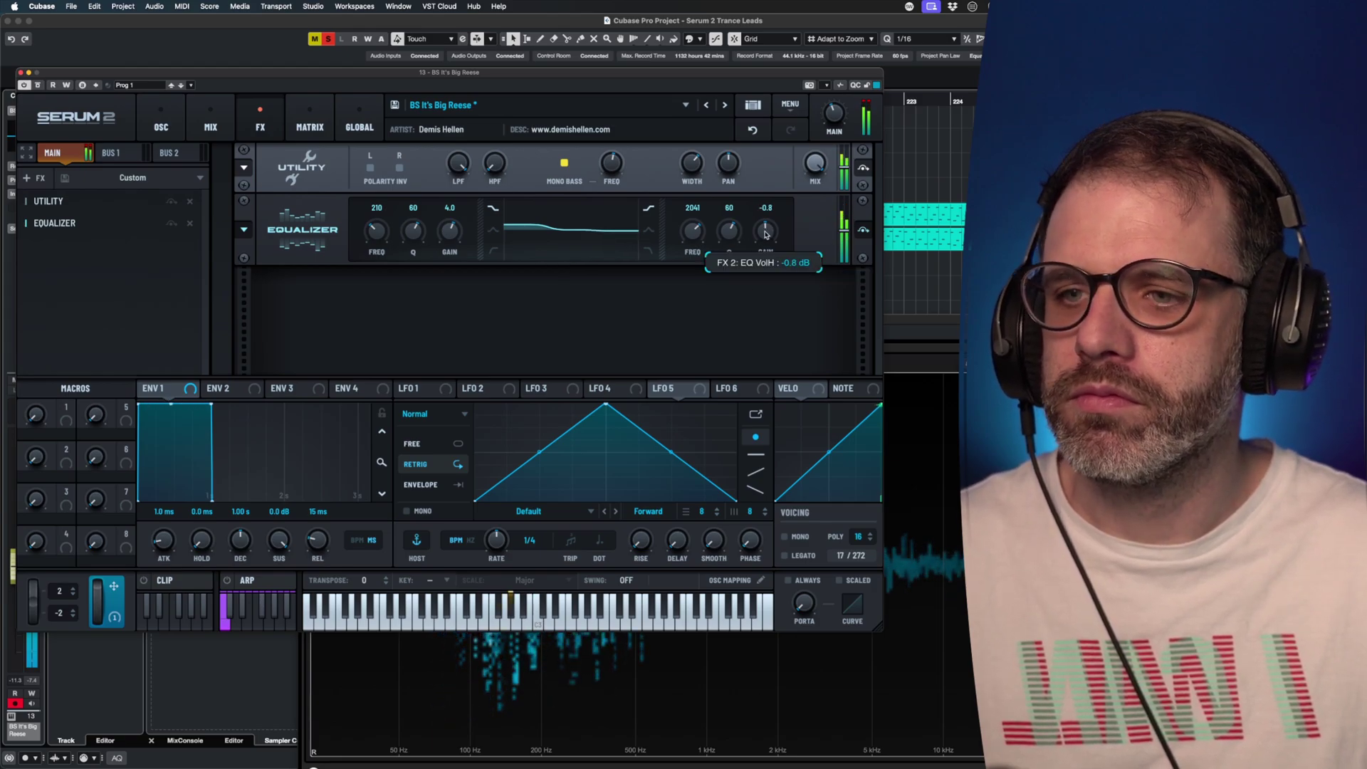
pyautogui.moveTo(764, 230); pyautogui.dragTo(763, 235)
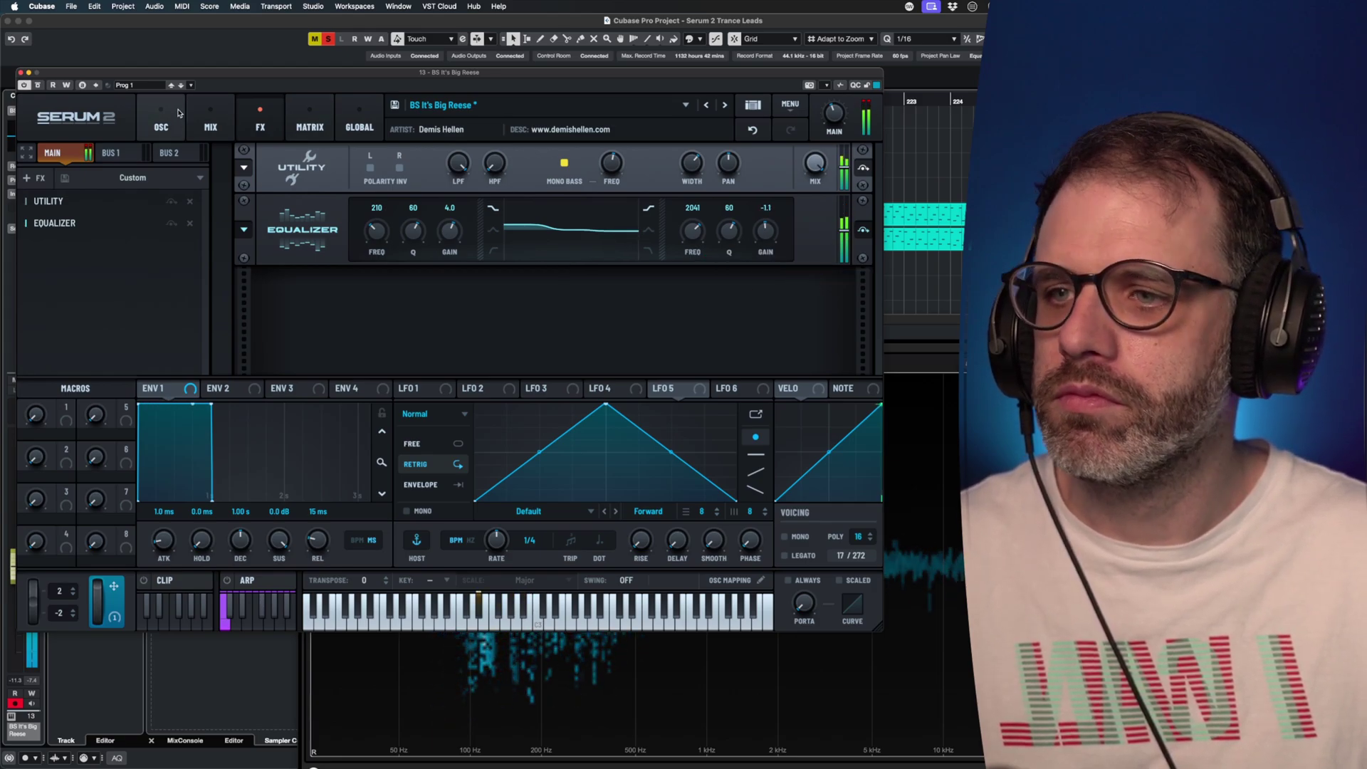
pyautogui.click(161, 125)
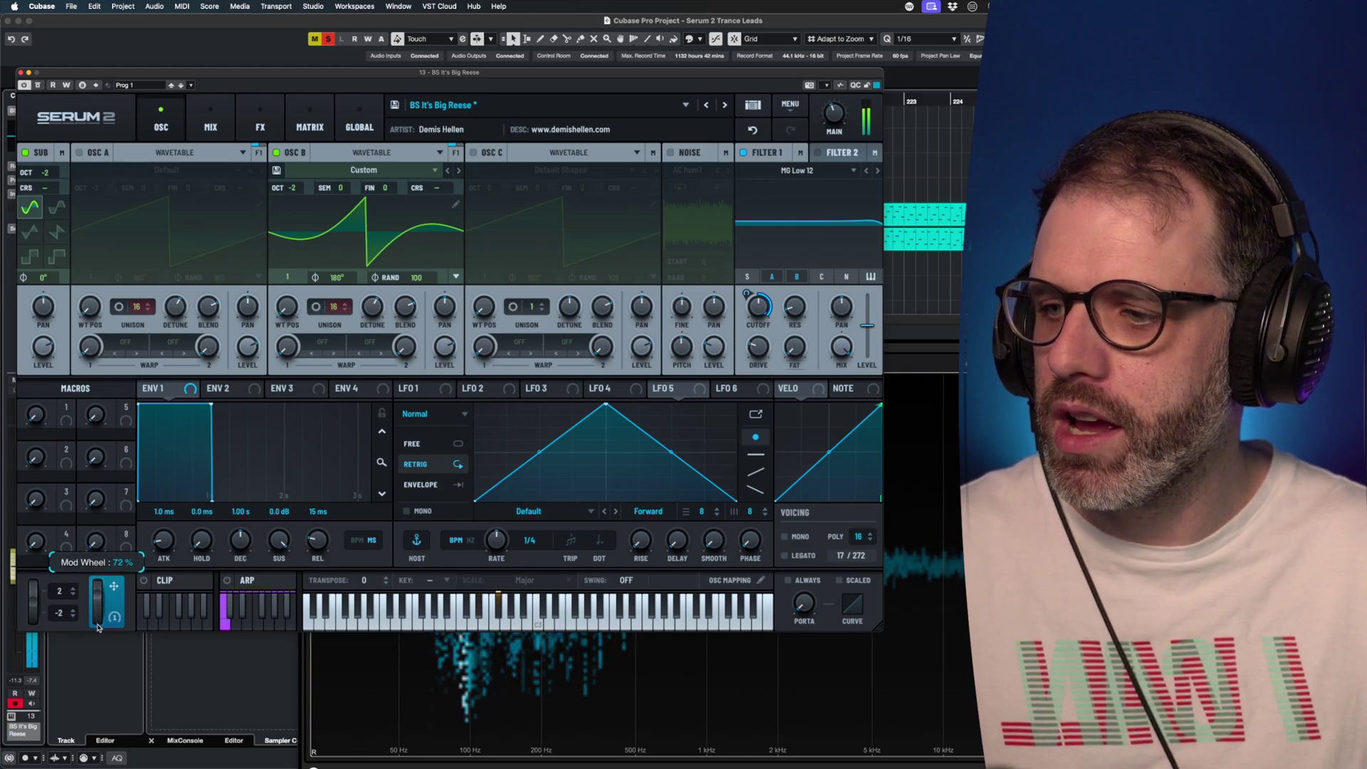